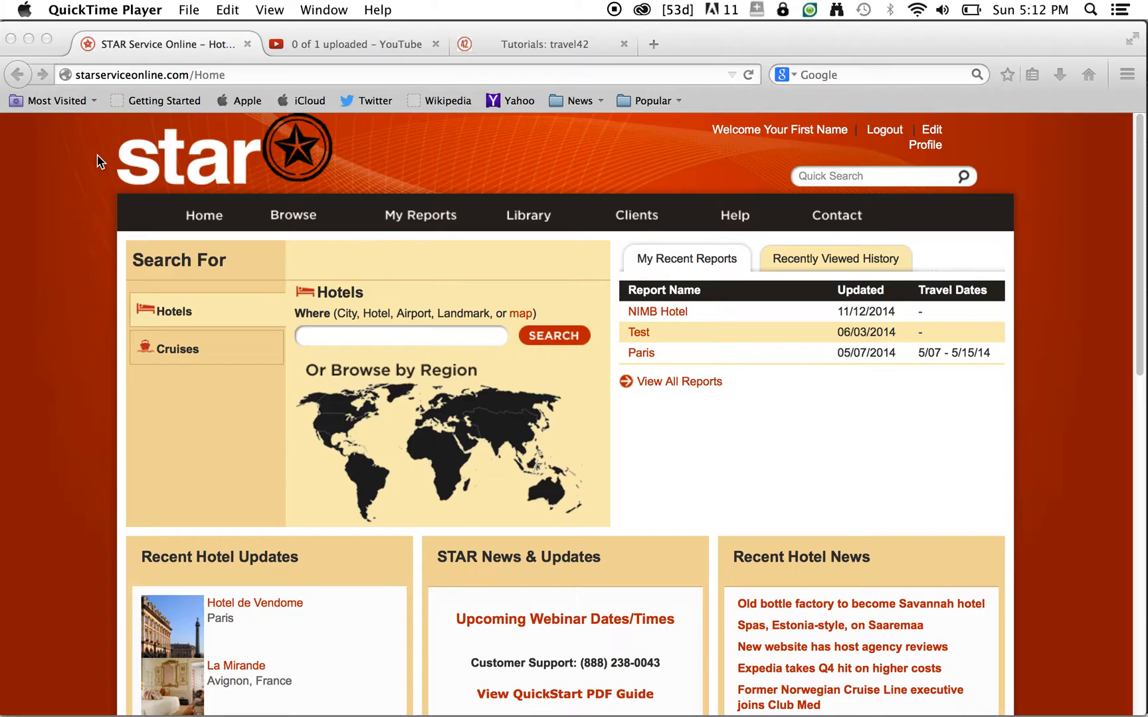
# - Focus the Firefox window and go to the My Reports page
pyautogui.click(407, 224)
pyautogui.click(406, 225)
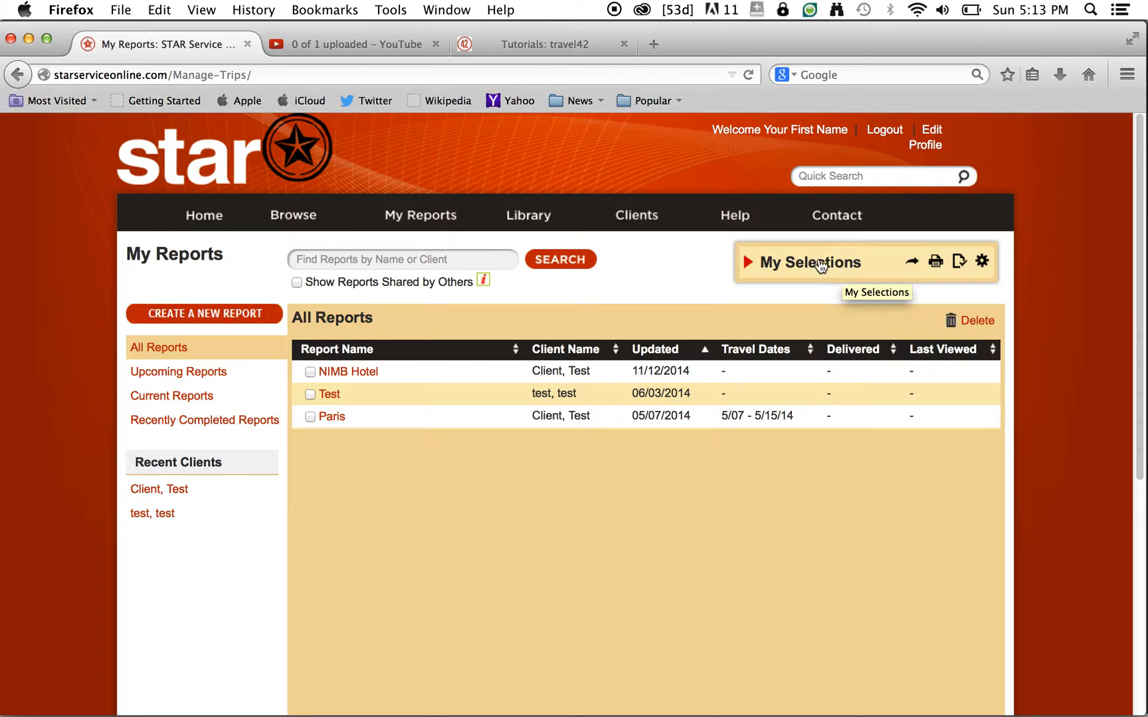
# - Expand and collapse My Selections, then begin a new report
pyautogui.click(750, 265)
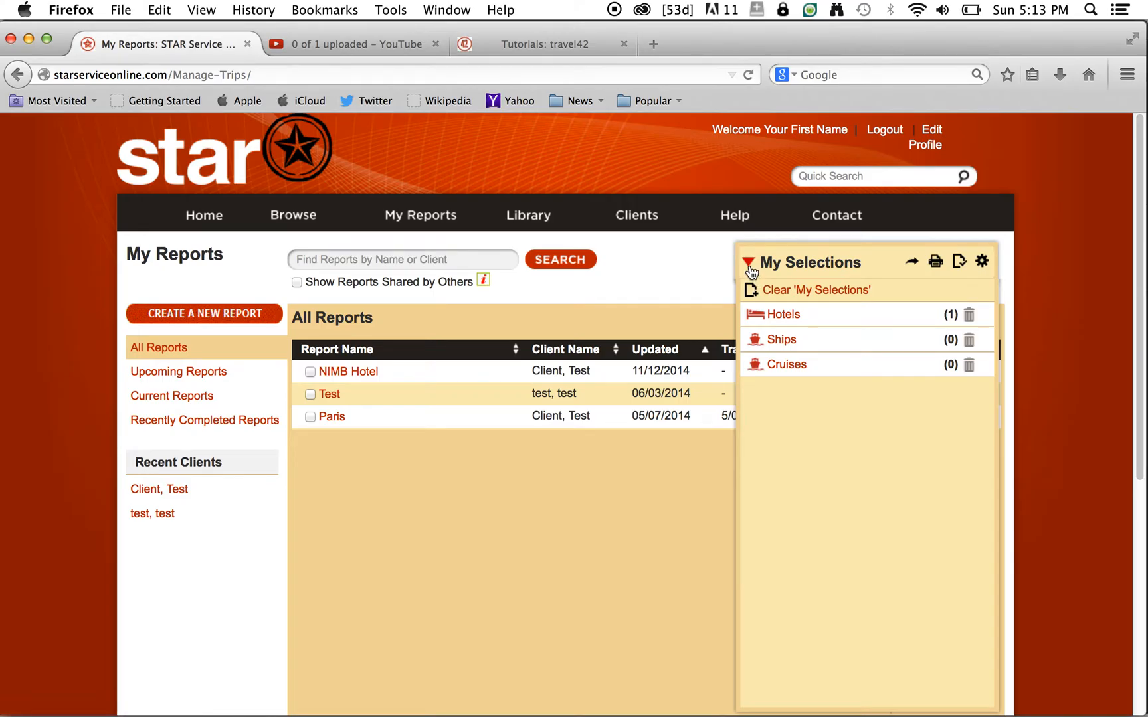
pyautogui.click(750, 264)
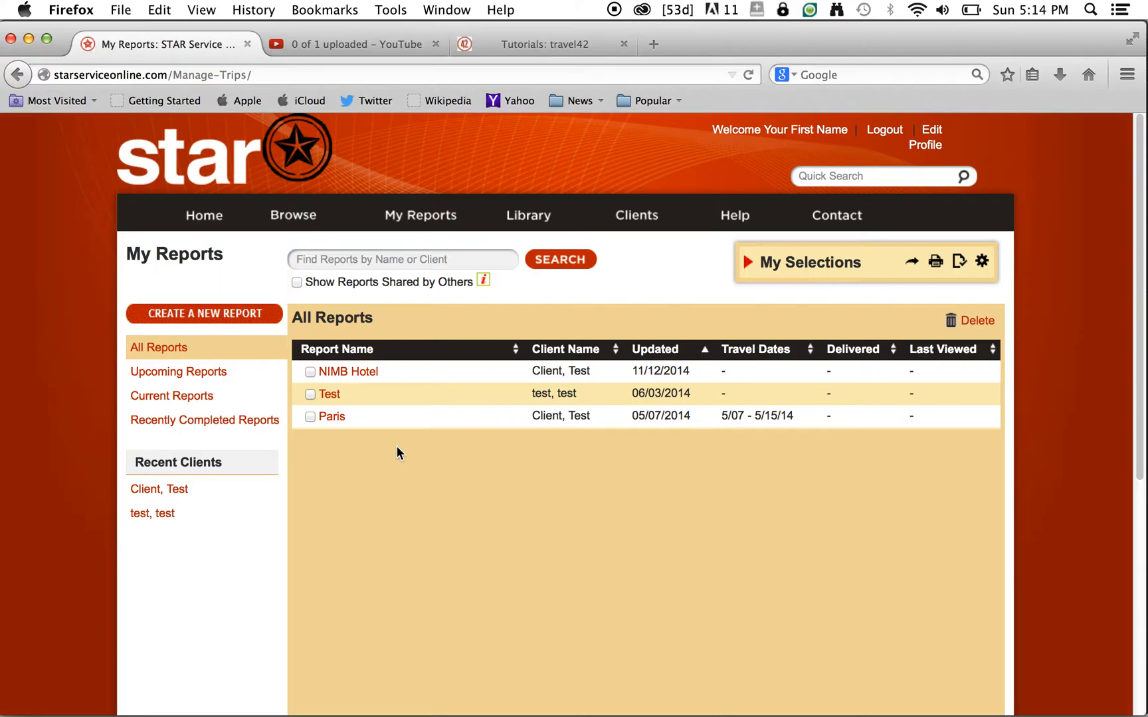
pyautogui.click(226, 322)
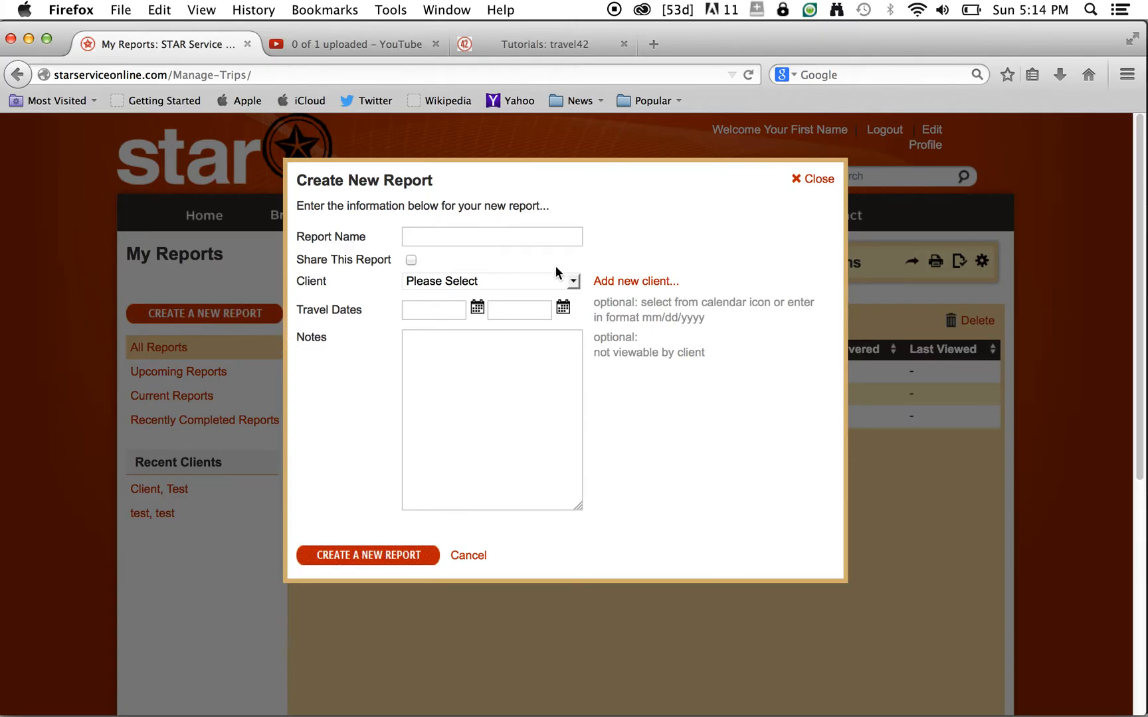
# - Name the report 'Rome' and choose to add a new client instead of picking one
pyautogui.write('Rome')
pyautogui.click(575, 282)
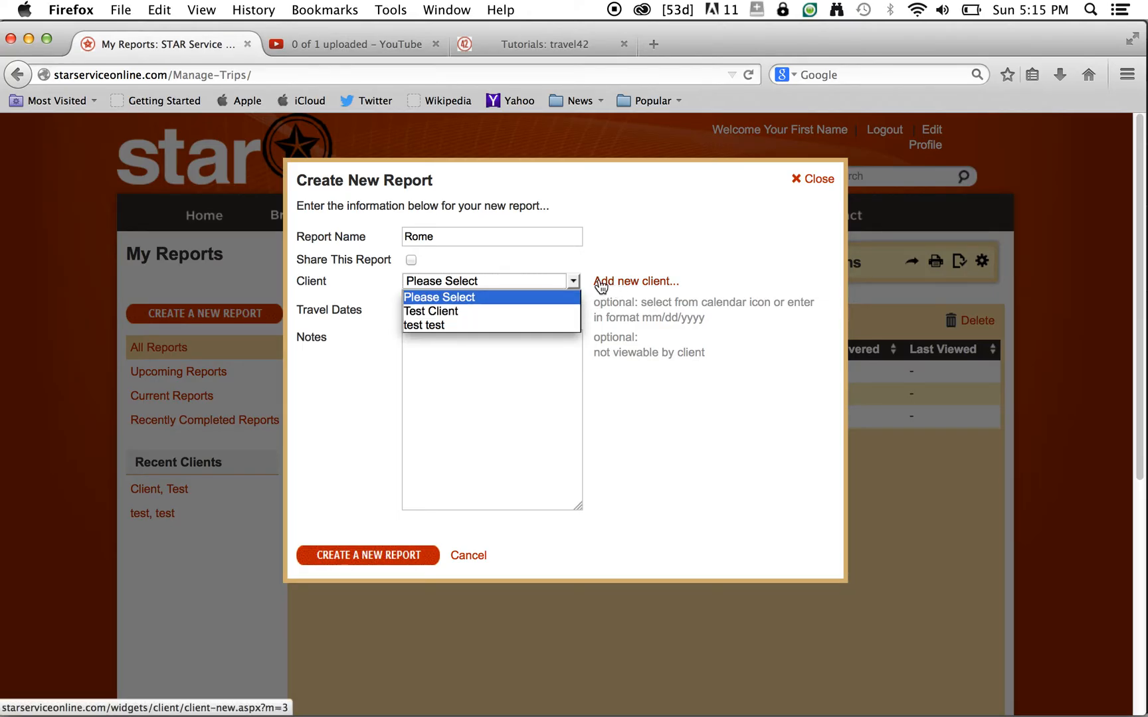
pyautogui.click(392, 361)
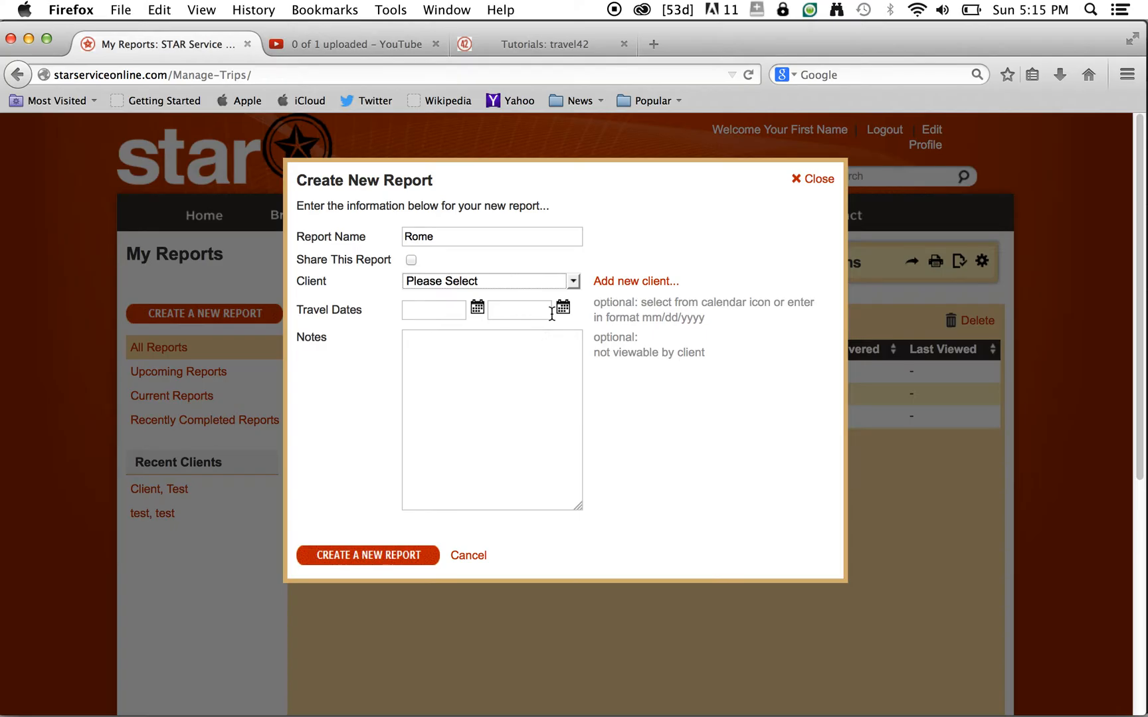
pyautogui.click(625, 281)
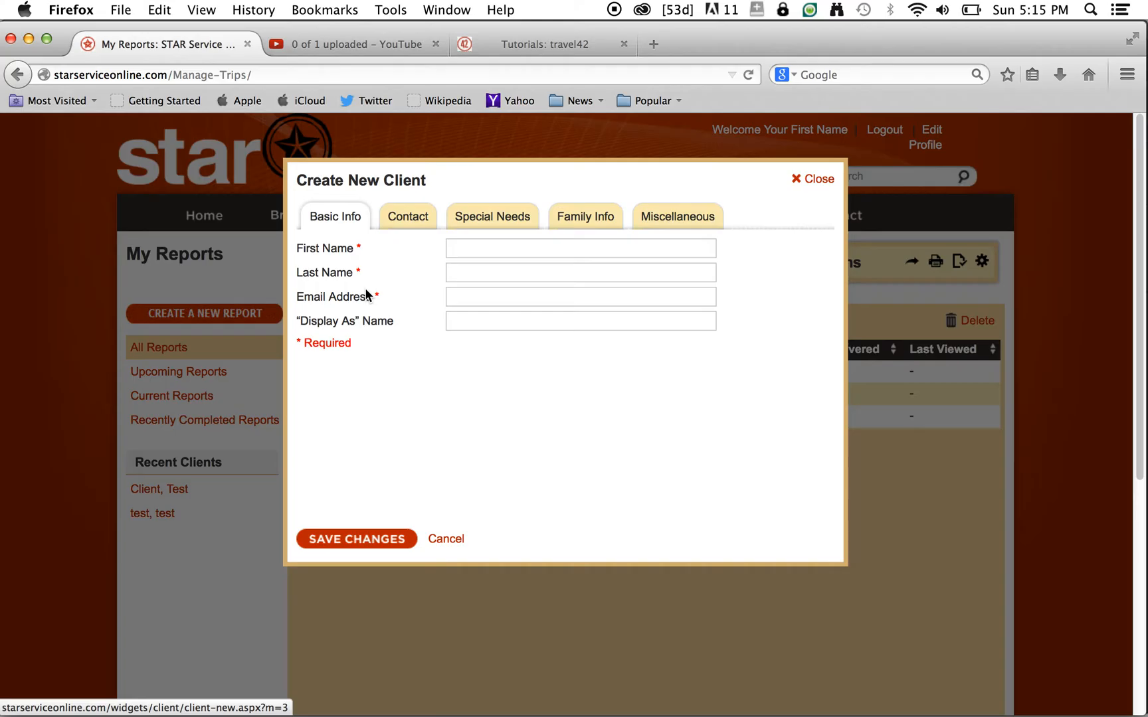
# - Enter the client's first name, last name and e-mail address
pyautogui.write('Jon')
pyautogui.click(453, 273)
pyautogui.write('Smith')
pyautogui.click(472, 299)
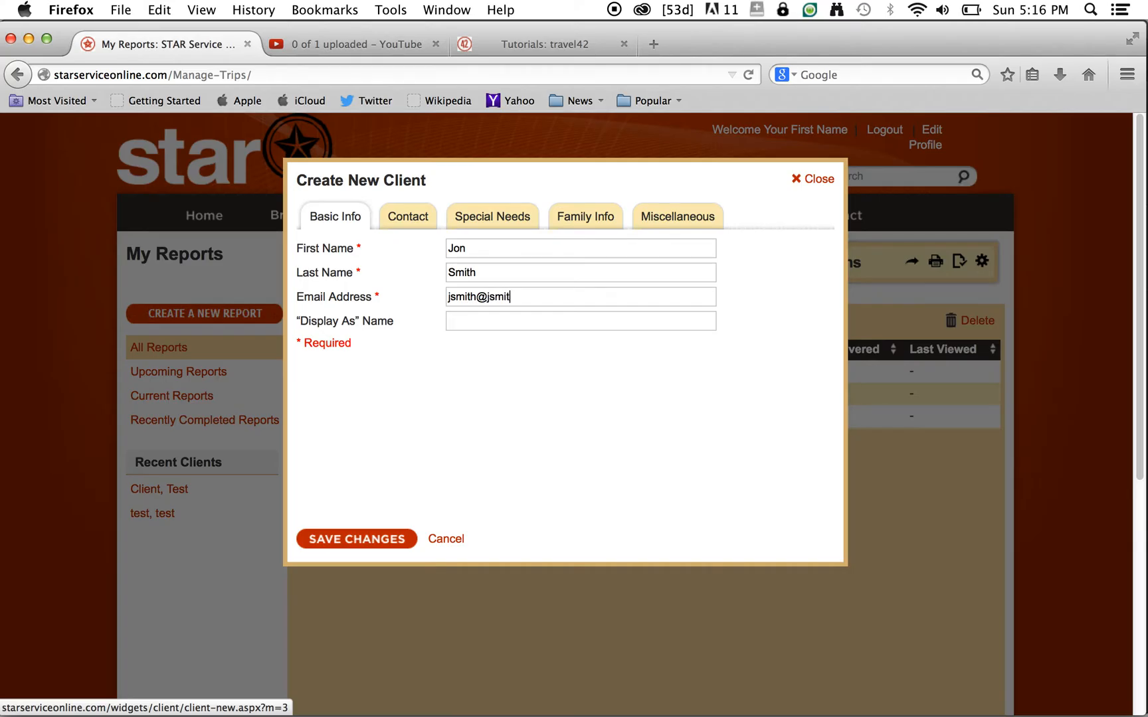
# - Try two Display As names, then clear the field so it stays empty
pyautogui.click(455, 321)
pyautogui.write('Jon and Mary Smith')
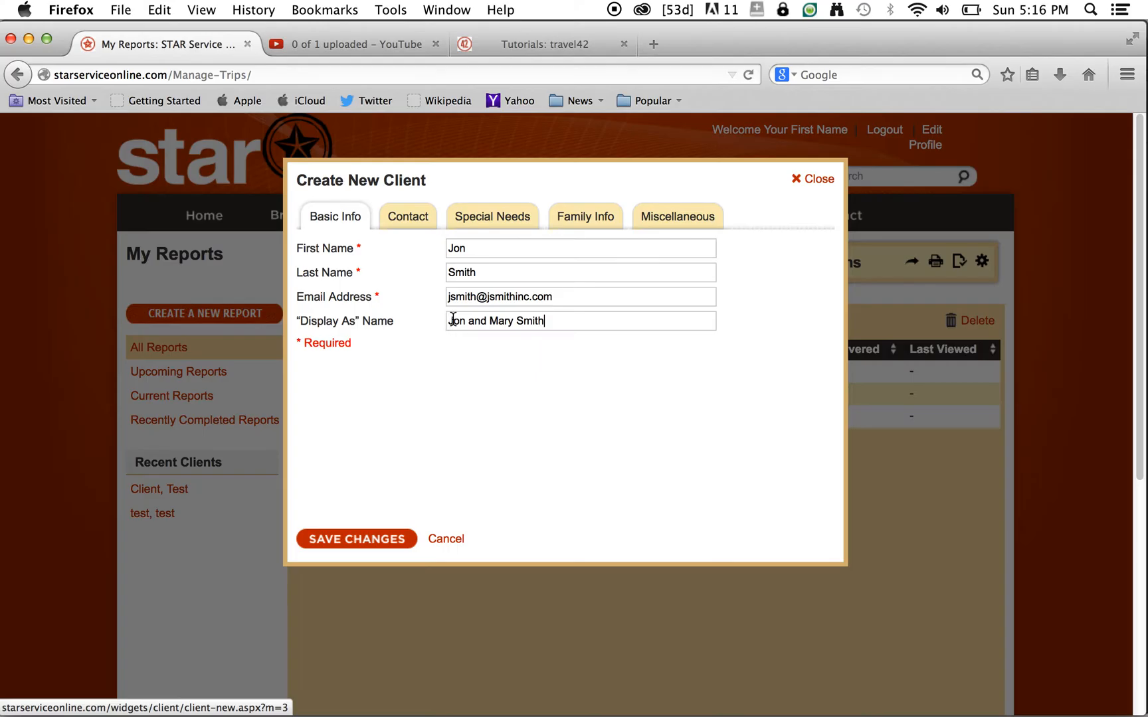
pyautogui.moveTo(551, 321); pyautogui.dragTo(425, 313)
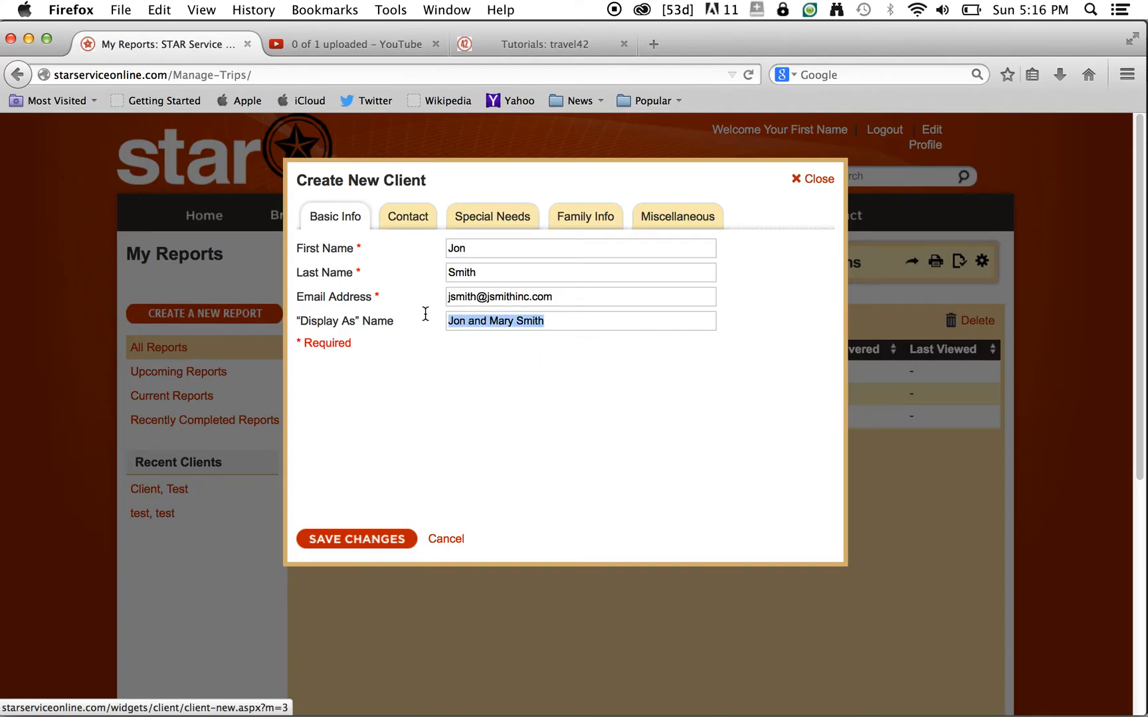
pyautogui.write('The')
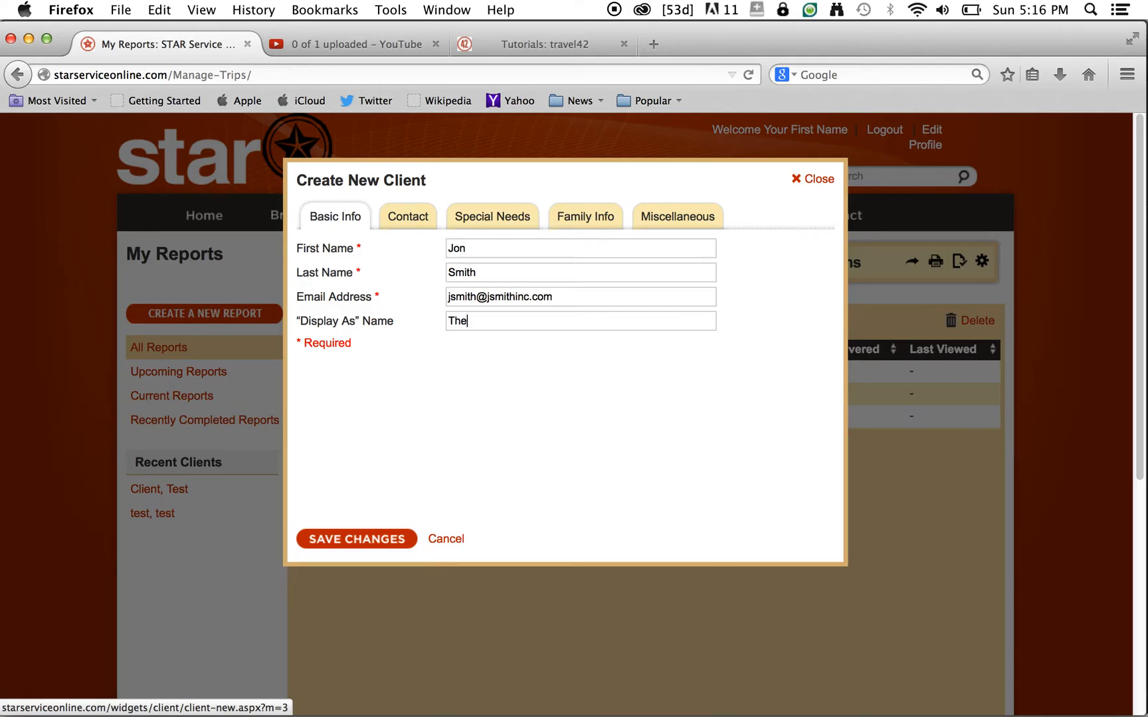
pyautogui.write(' Smith Family')
pyautogui.moveTo(535, 324); pyautogui.dragTo(410, 306)
pyautogui.press('BackSpace')
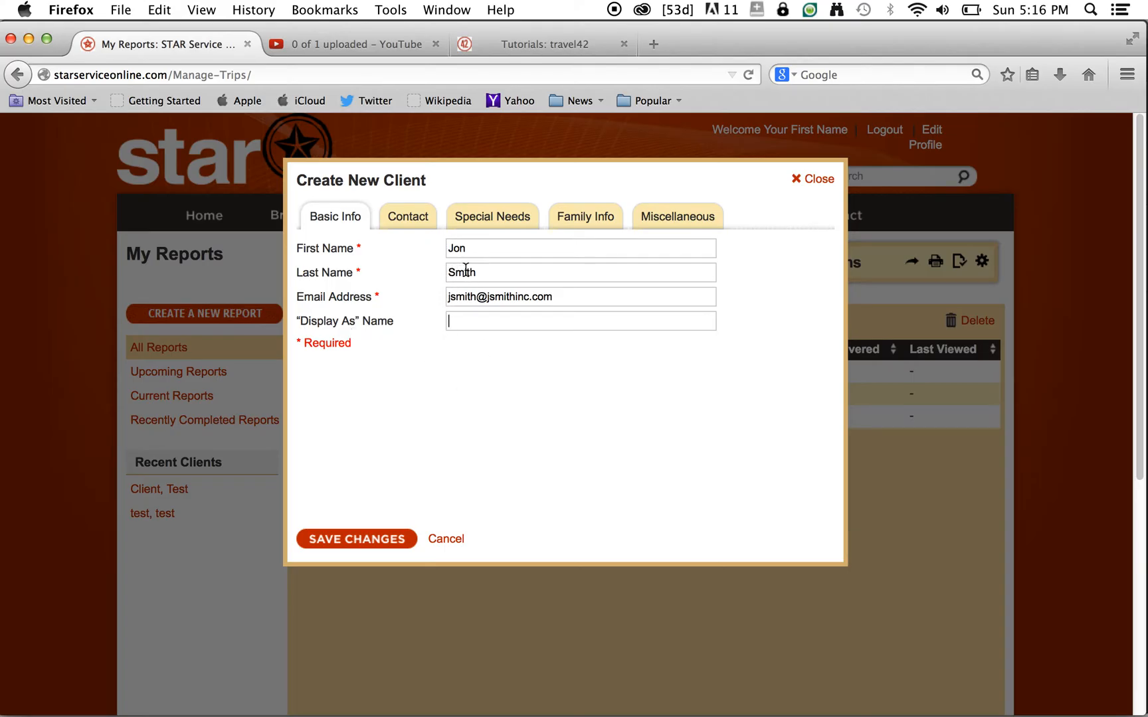
# - Check the Contact section and enter 'Kid friendly' under Special Needs
pyautogui.click(397, 222)
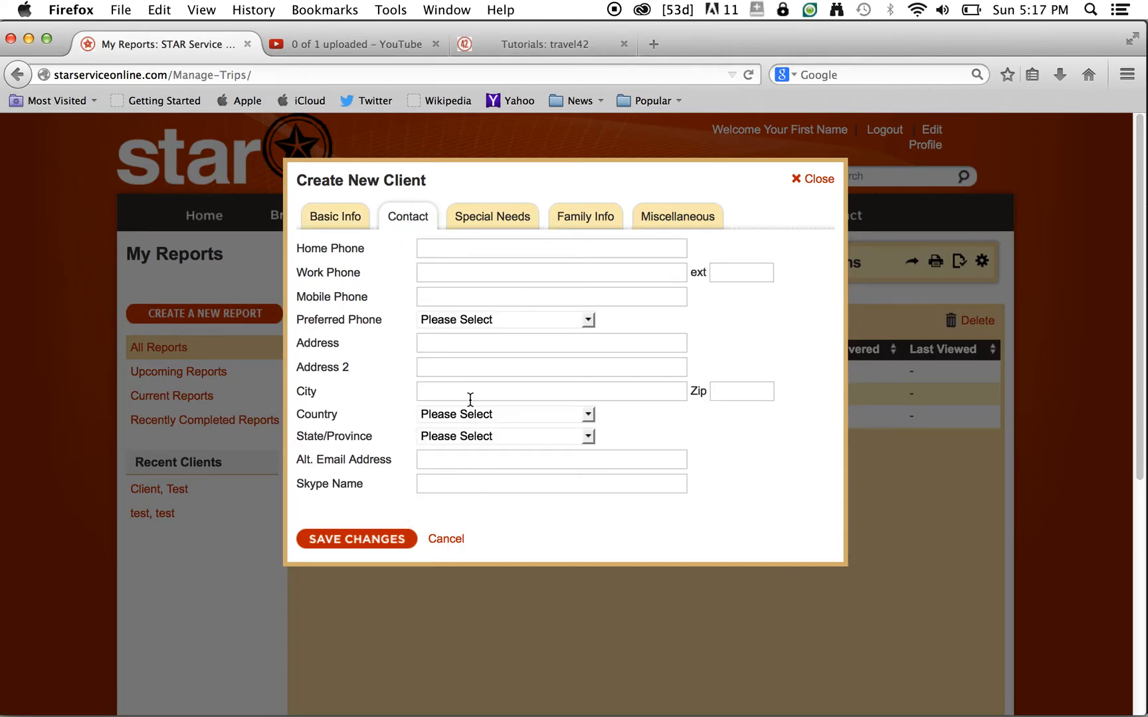
pyautogui.click(488, 220)
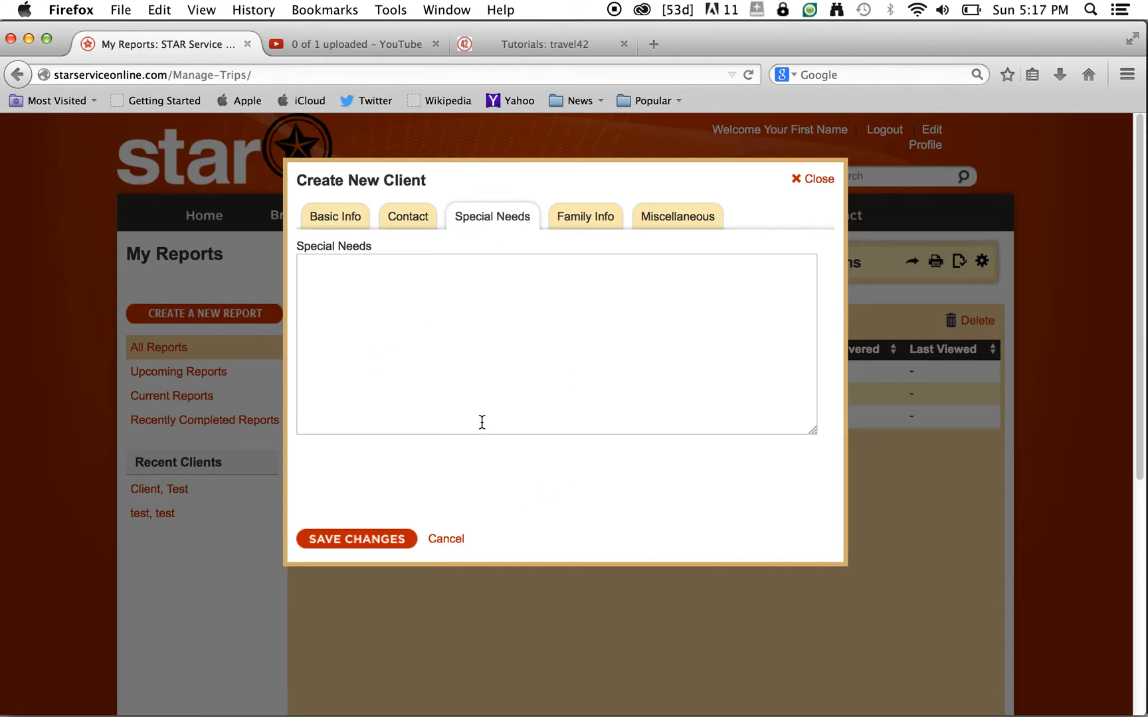
pyautogui.click(324, 286)
pyautogui.write('Kid friendly')
# - Look over Family Info and Miscellaneous, then save the new client
pyautogui.click(575, 219)
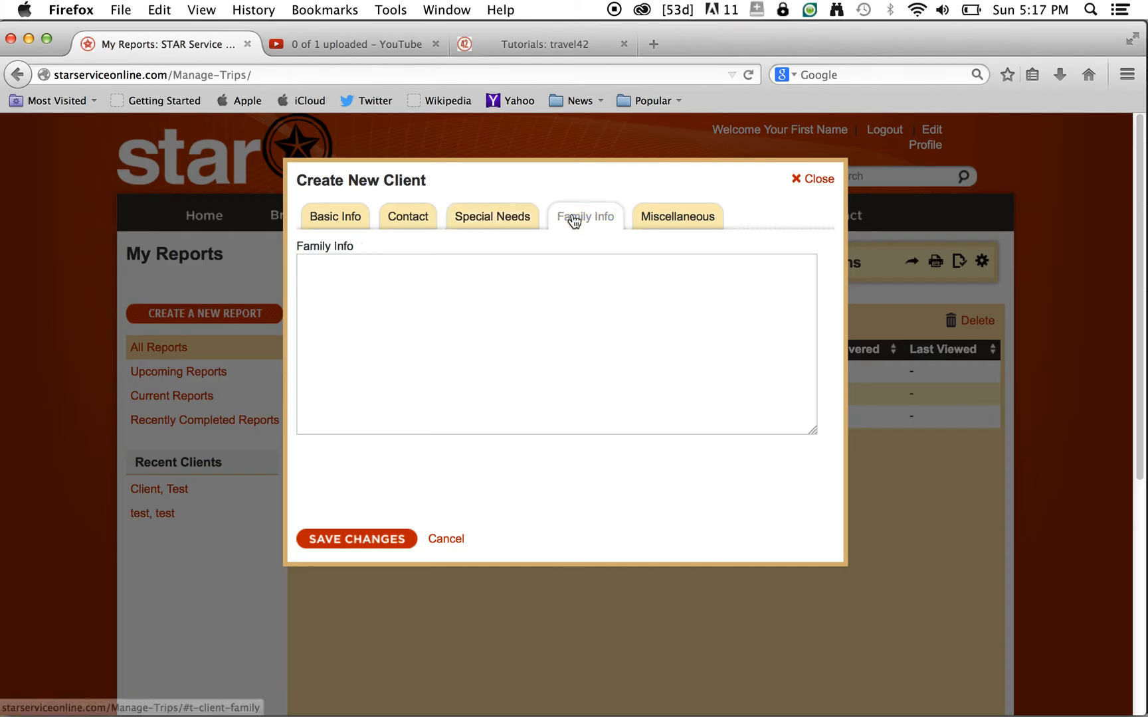
pyautogui.click(432, 294)
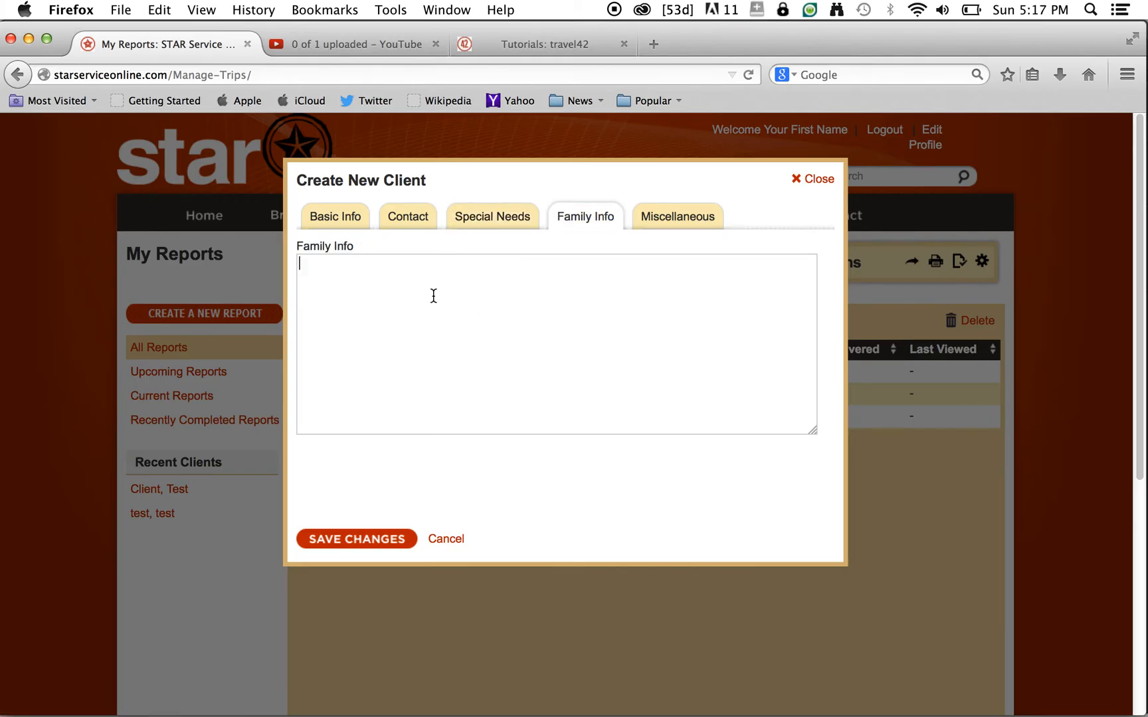
pyautogui.click(666, 225)
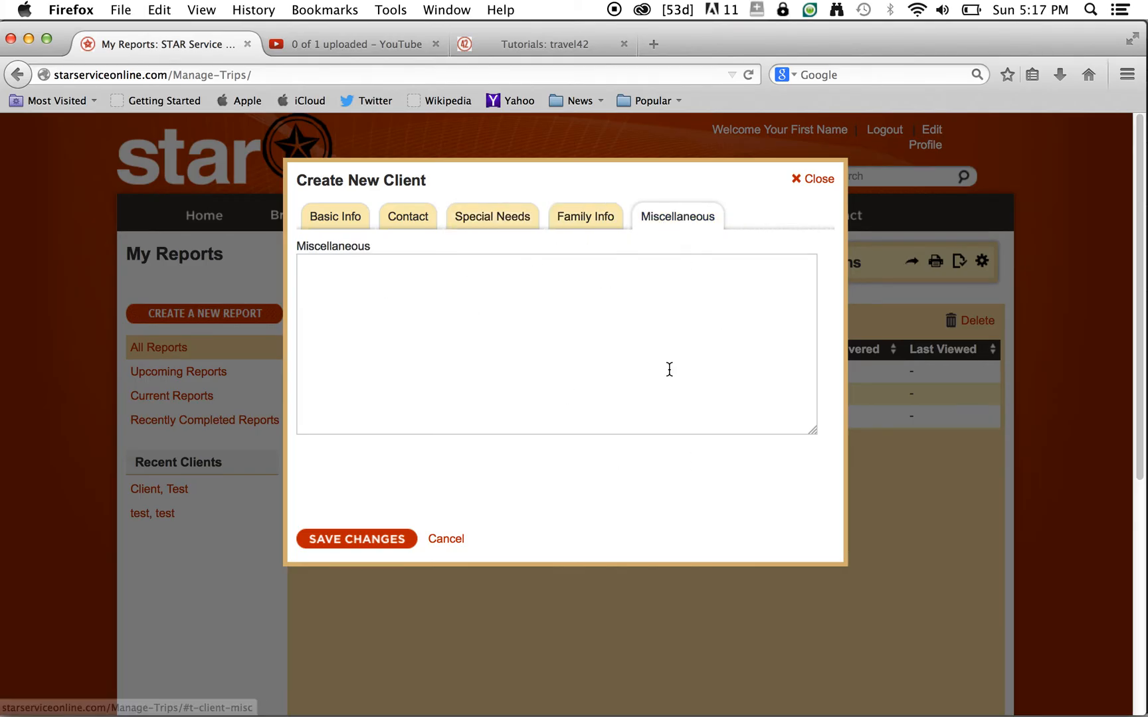
pyautogui.click(330, 224)
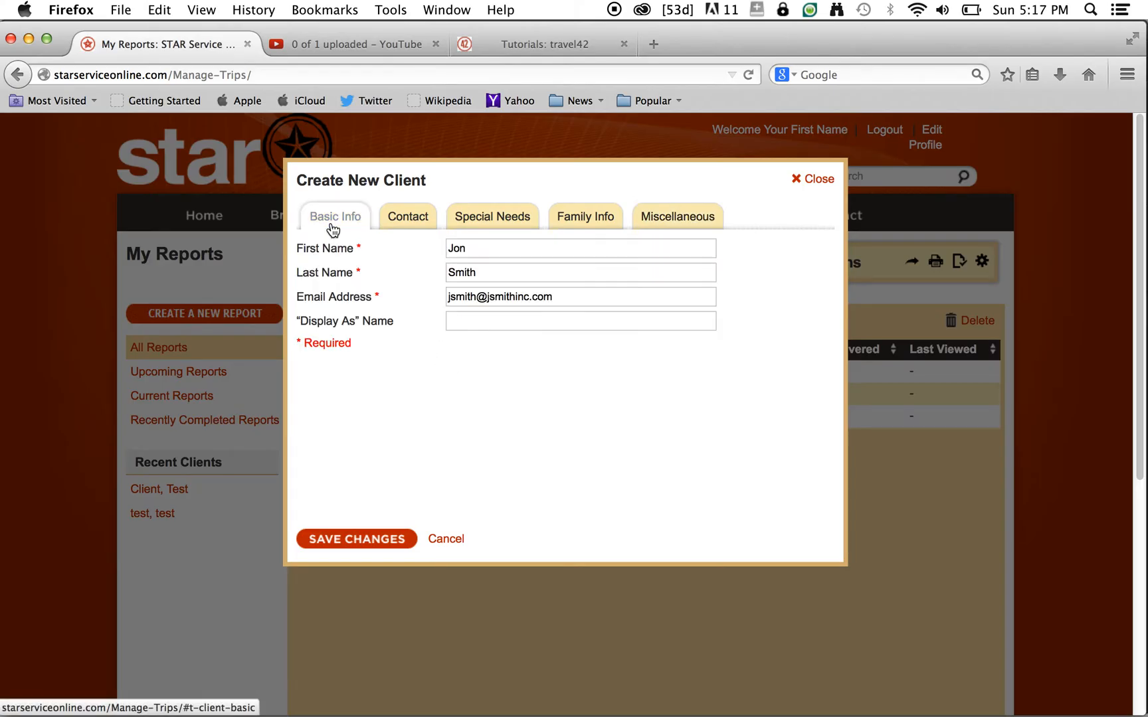
pyautogui.click(345, 543)
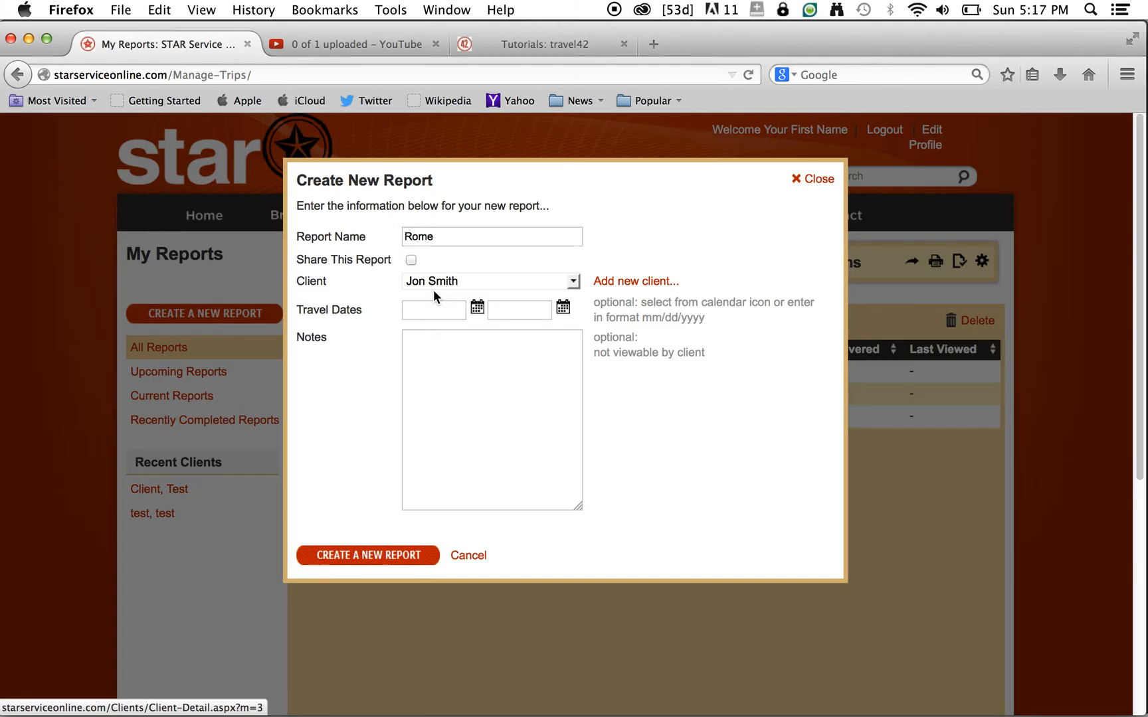
# - Set travel dates 02/18/2015 to 02/25/2015 and create the Rome report
pyautogui.click(475, 307)
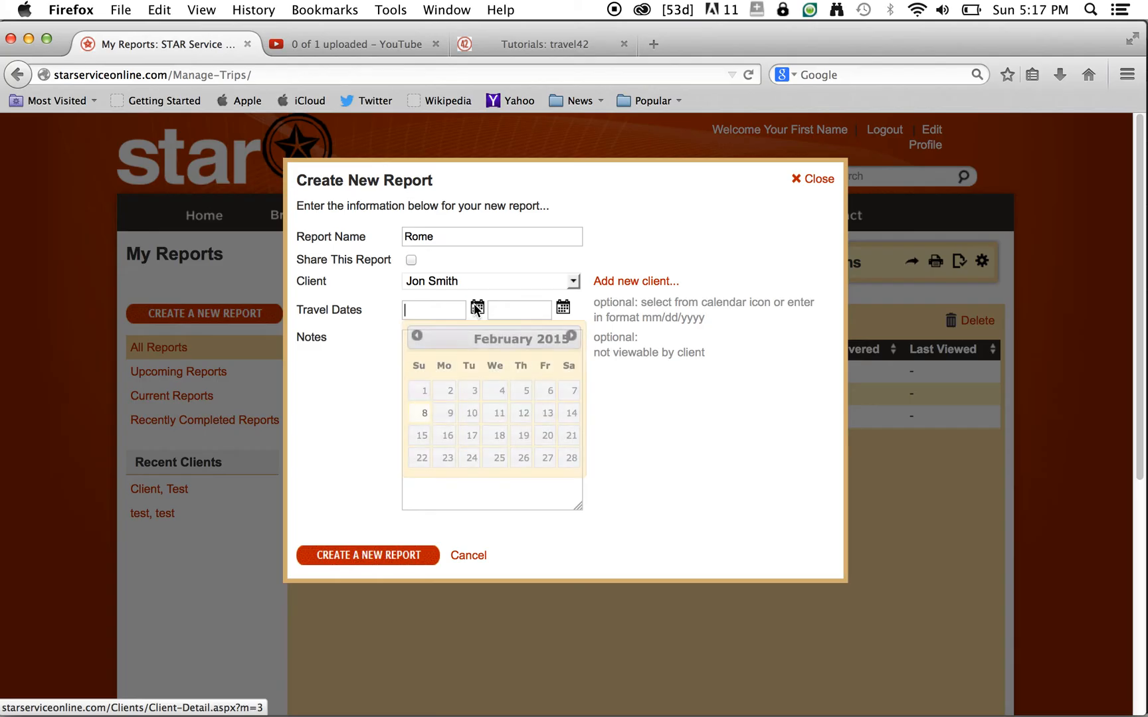
pyautogui.click(495, 436)
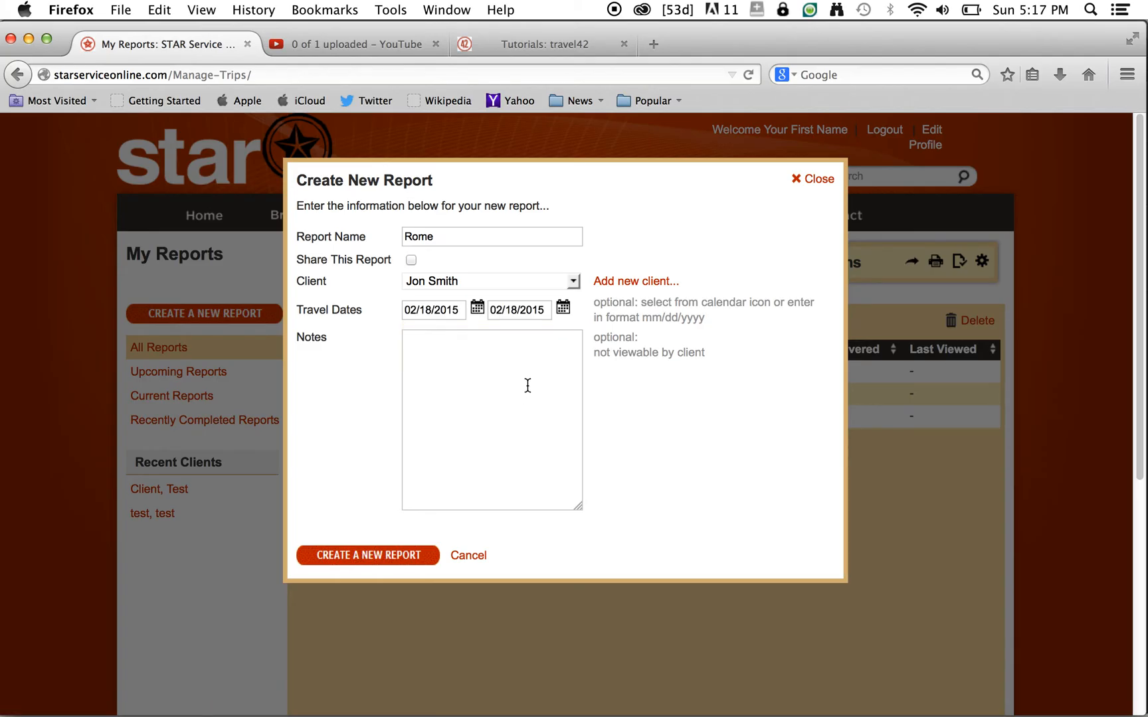
pyautogui.click(564, 308)
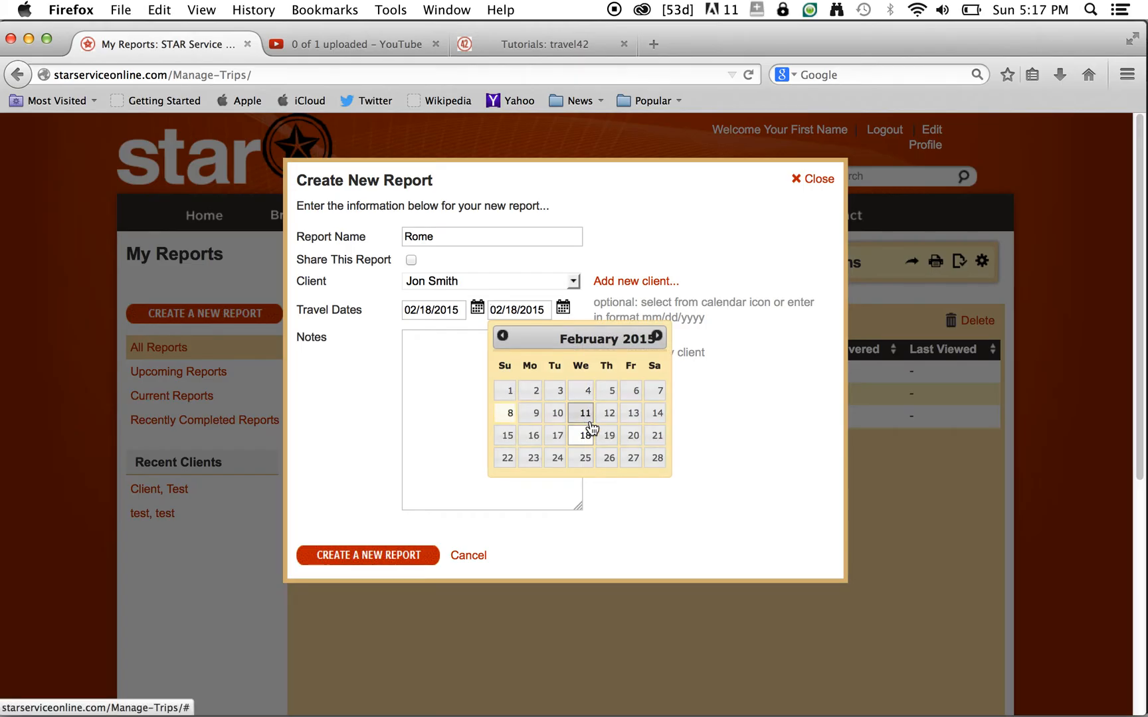
pyautogui.click(585, 458)
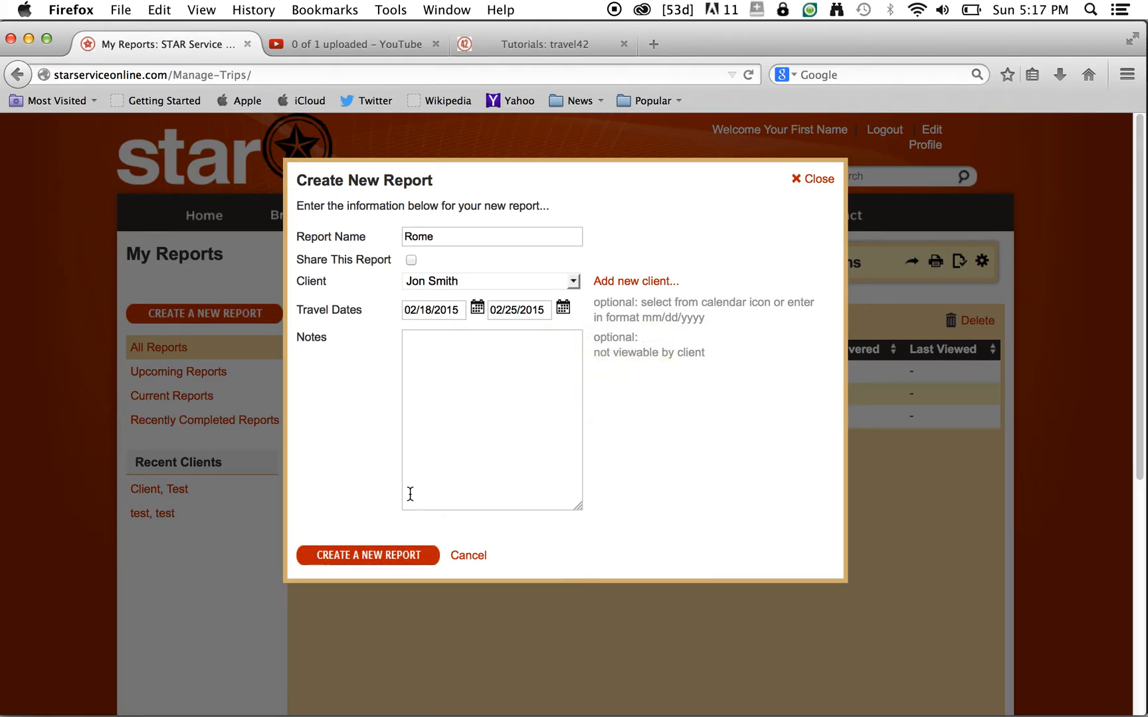
pyautogui.click(376, 560)
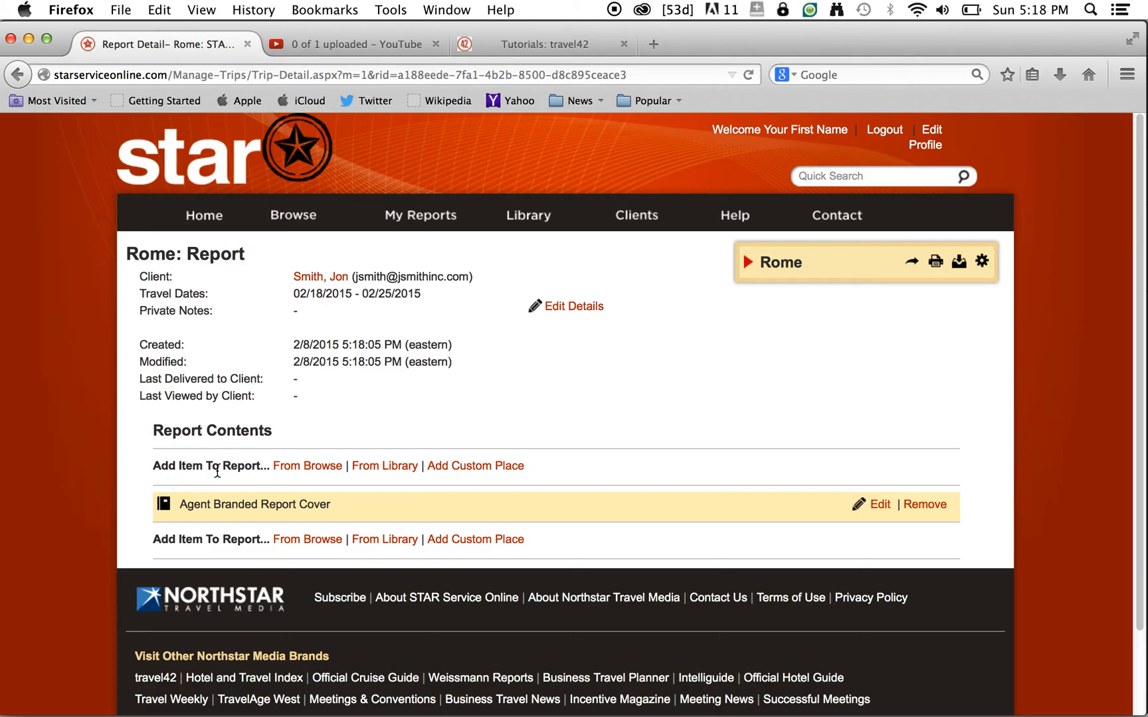
# - Add a report item using From Browse
pyautogui.click(307, 473)
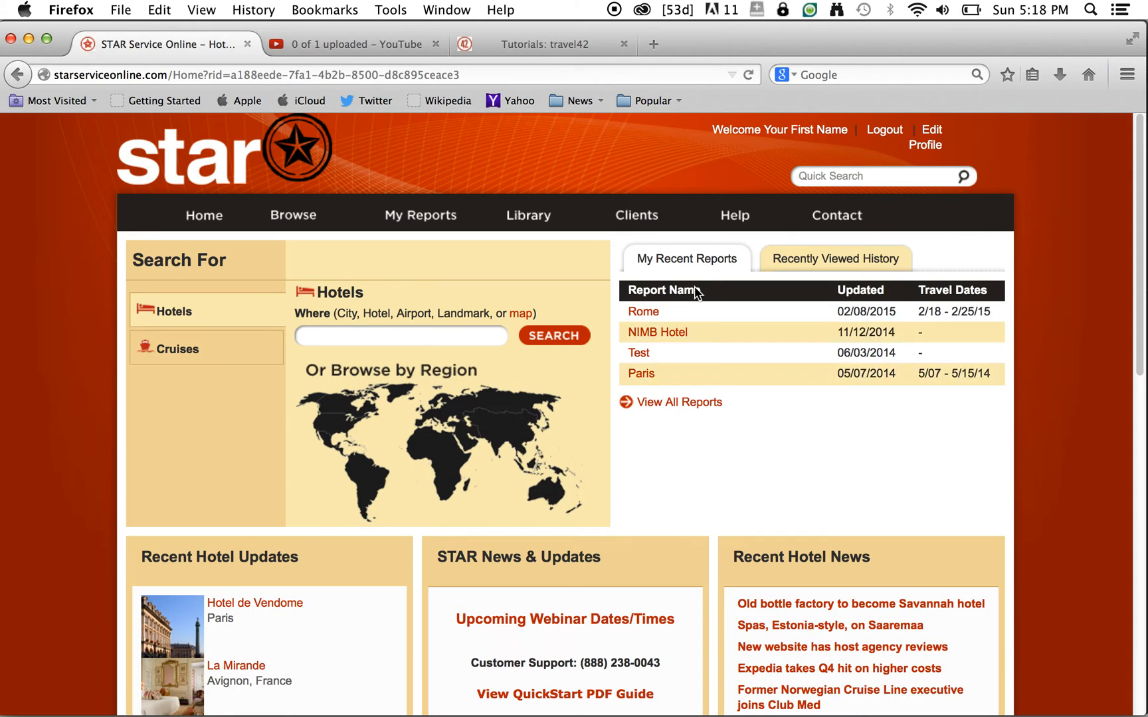
# - Search hotels for 'Rome' and pick Rome, Italy from the suggestions
pyautogui.click(373, 337)
pyautogui.write('Rome')
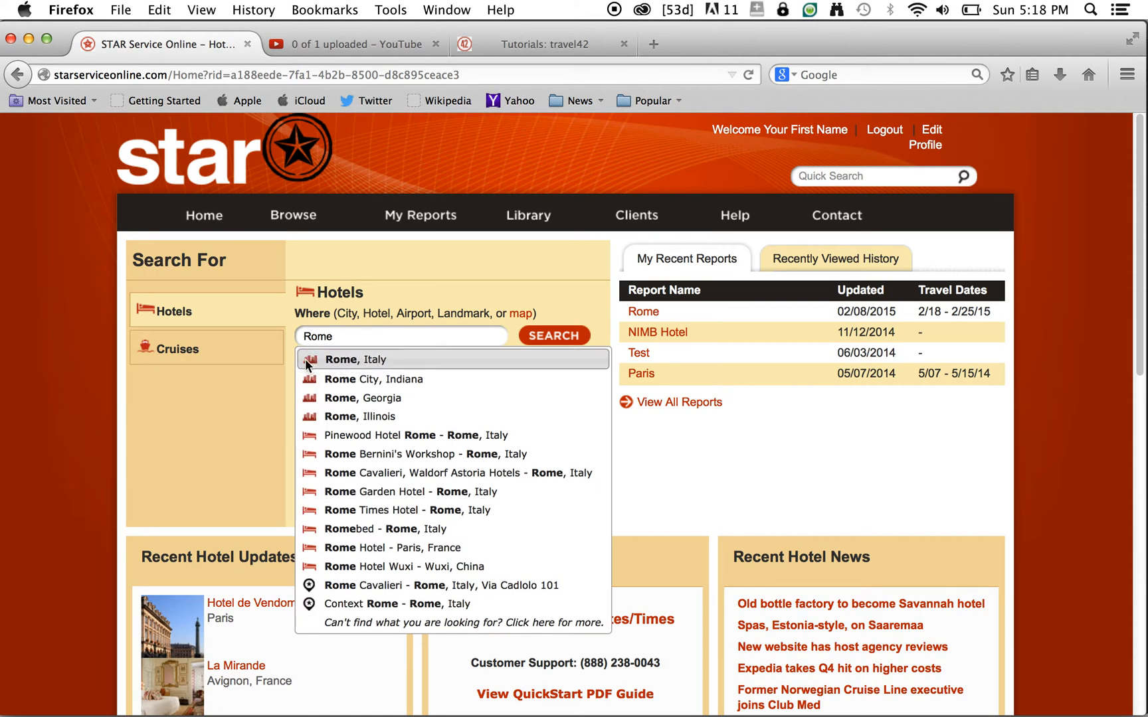
pyautogui.click(345, 358)
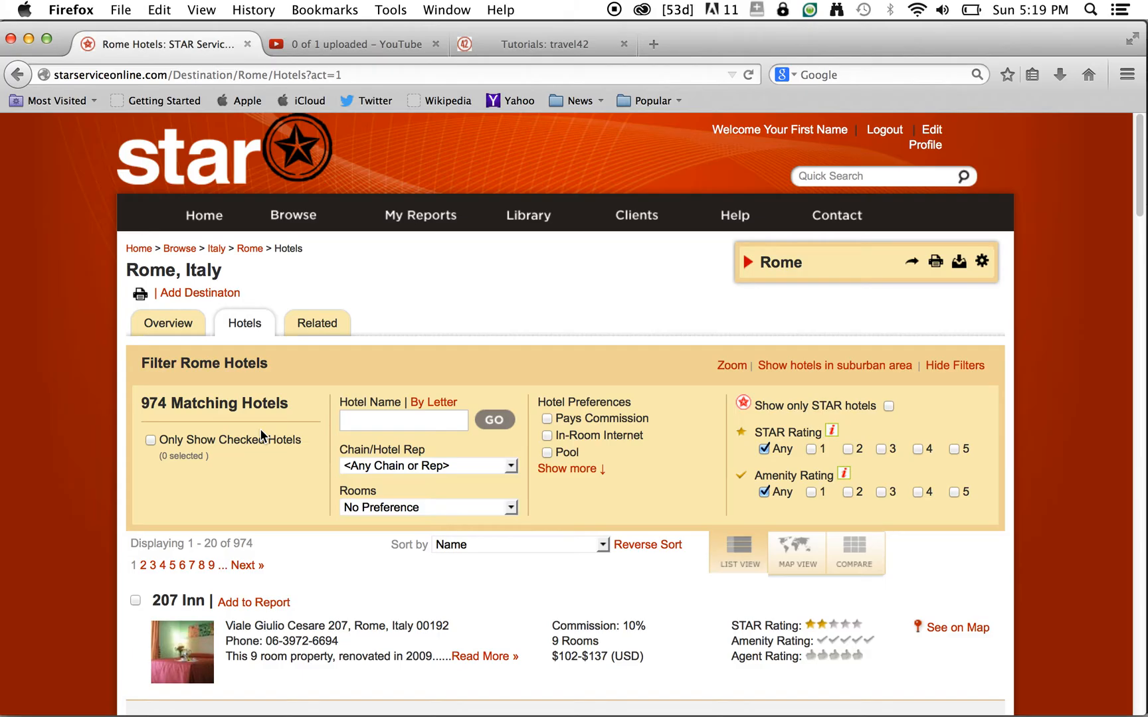
pyautogui.scroll(-3, 261, 429)
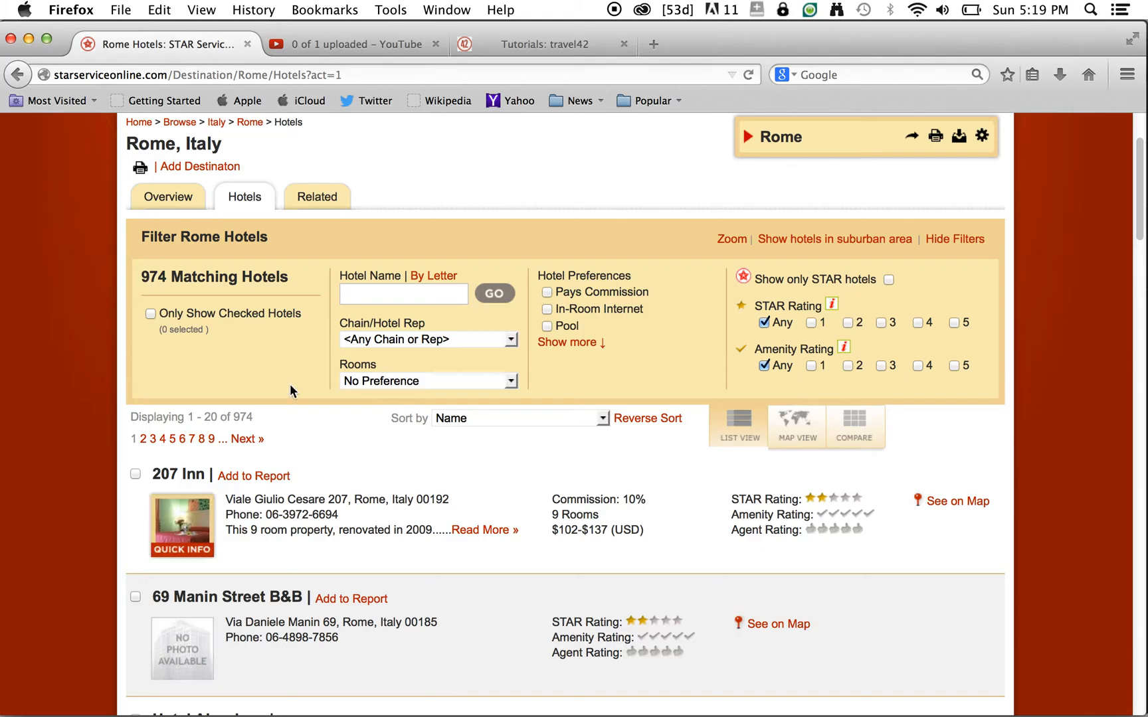
pyautogui.scroll(-3, 389, 484)
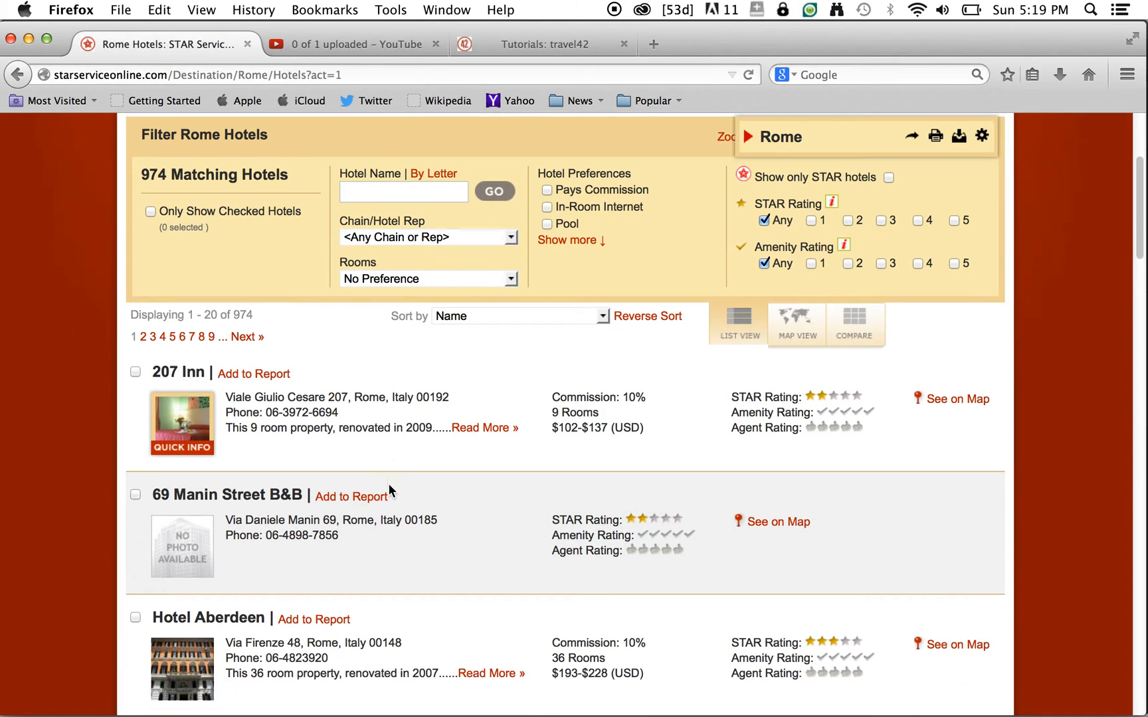
pyautogui.scroll(4, 389, 484)
pyautogui.scroll(-3, 389, 484)
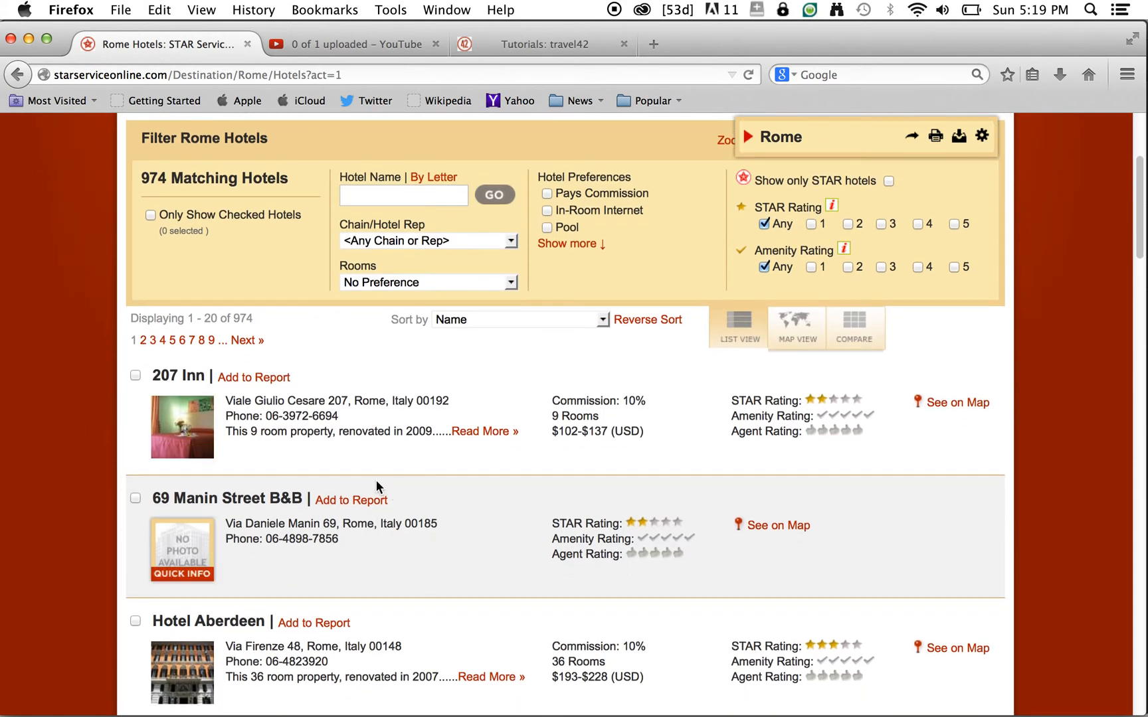
pyautogui.scroll(-5, 385, 502)
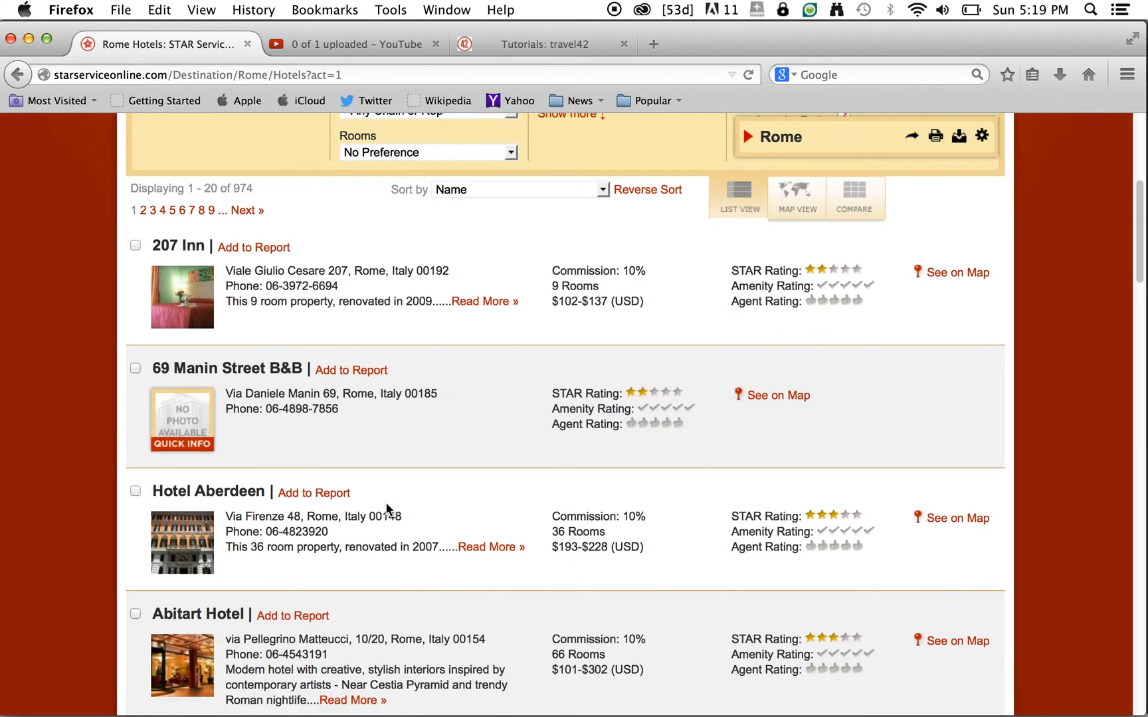
pyautogui.scroll(-1, 386, 503)
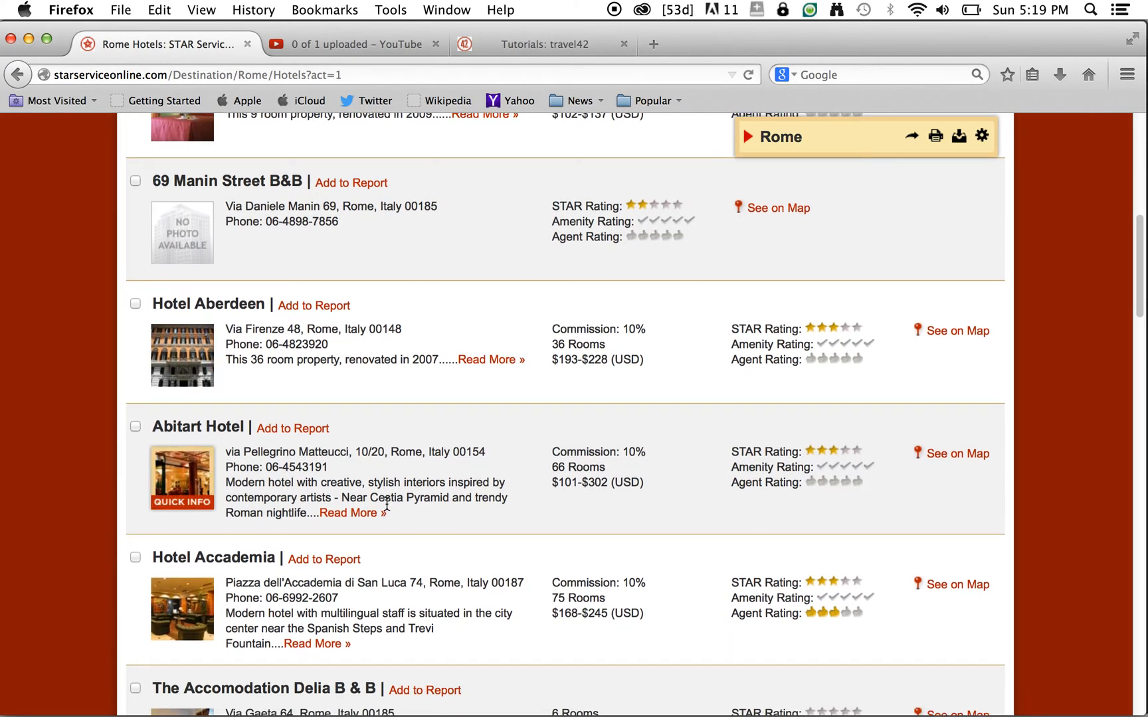
pyautogui.scroll(-1, 389, 512)
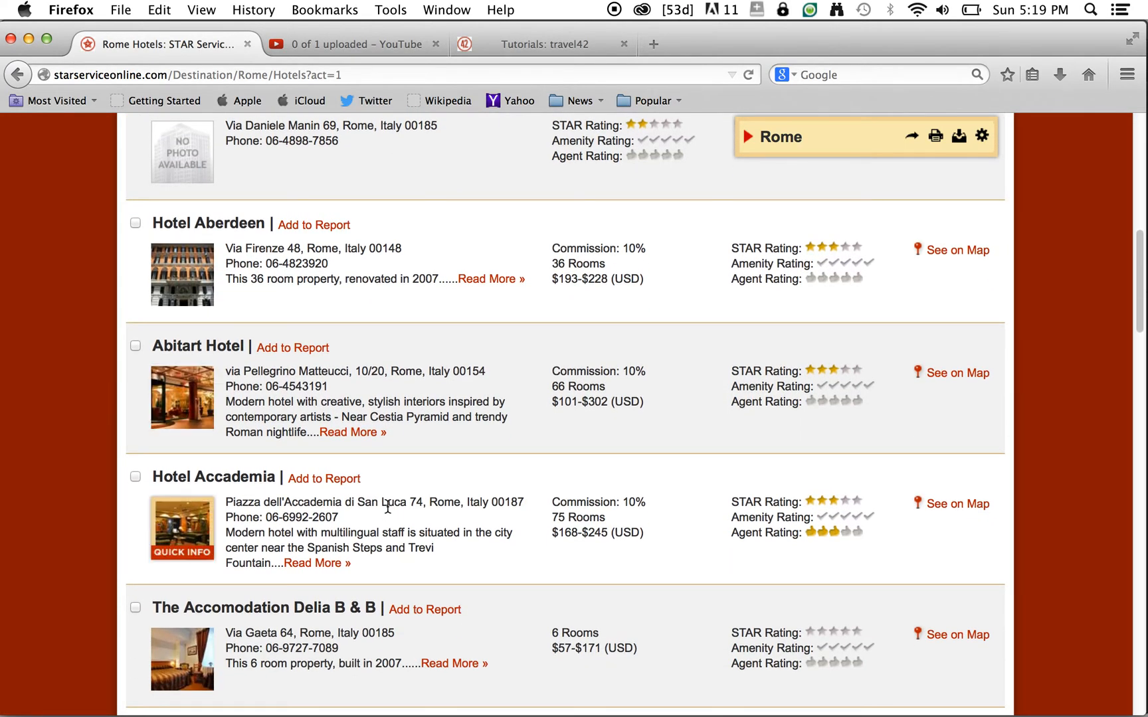
pyautogui.scroll(4, 388, 507)
pyautogui.scroll(5, 388, 507)
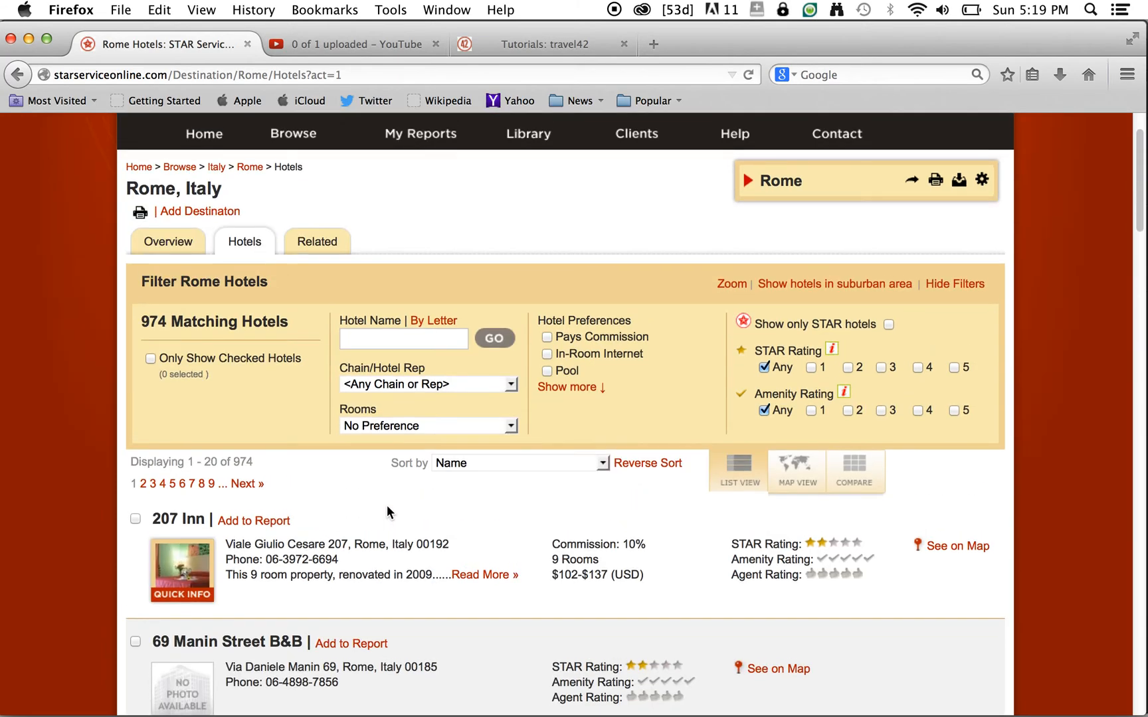
# - Show only STAR hotels (116 matches) and open the Albani Hotel's full review
pyautogui.click(888, 324)
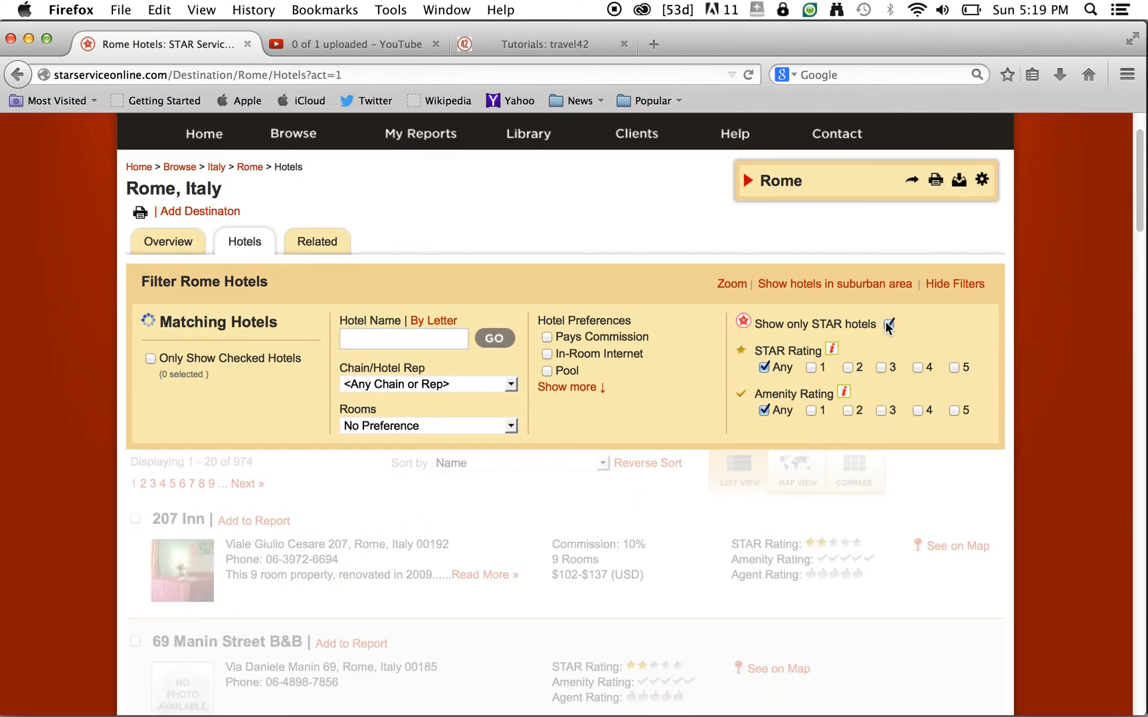
pyautogui.scroll(-3, 451, 670)
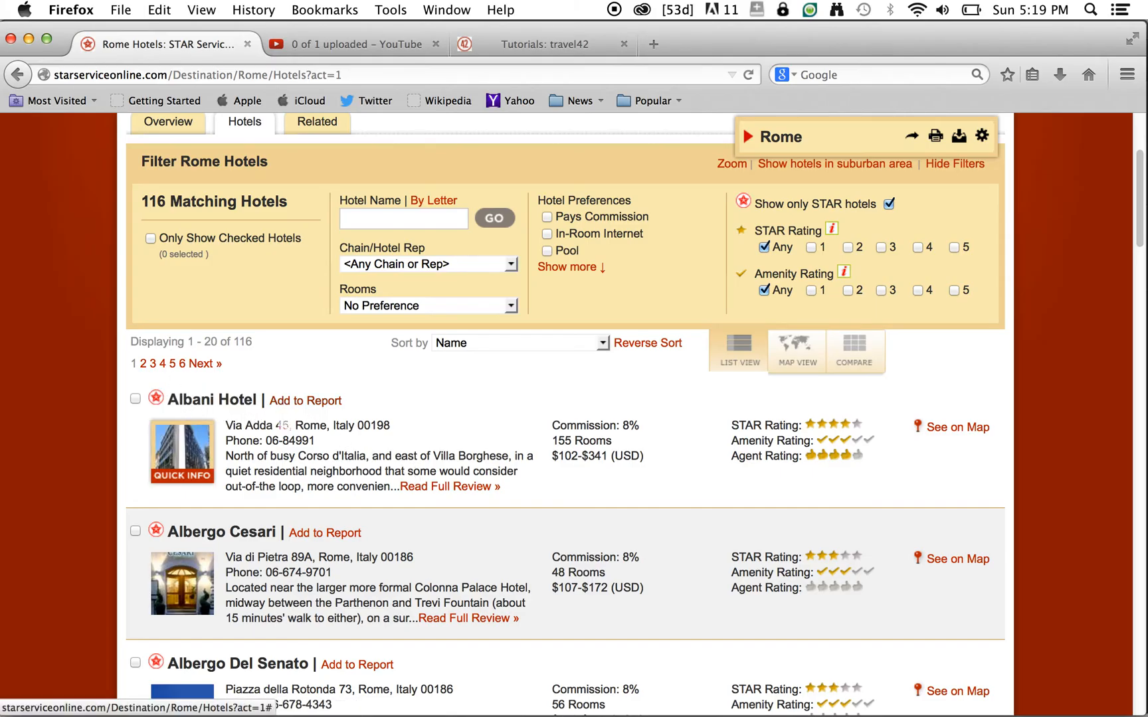
pyautogui.click(424, 493)
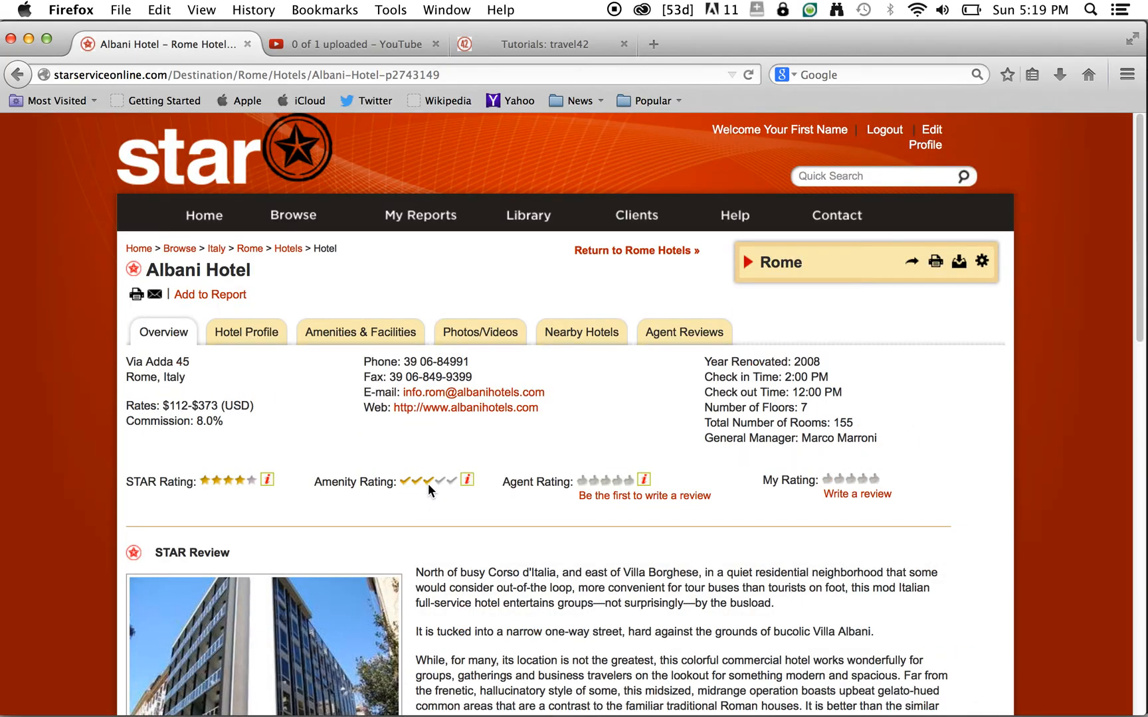
pyautogui.scroll(-10, 435, 509)
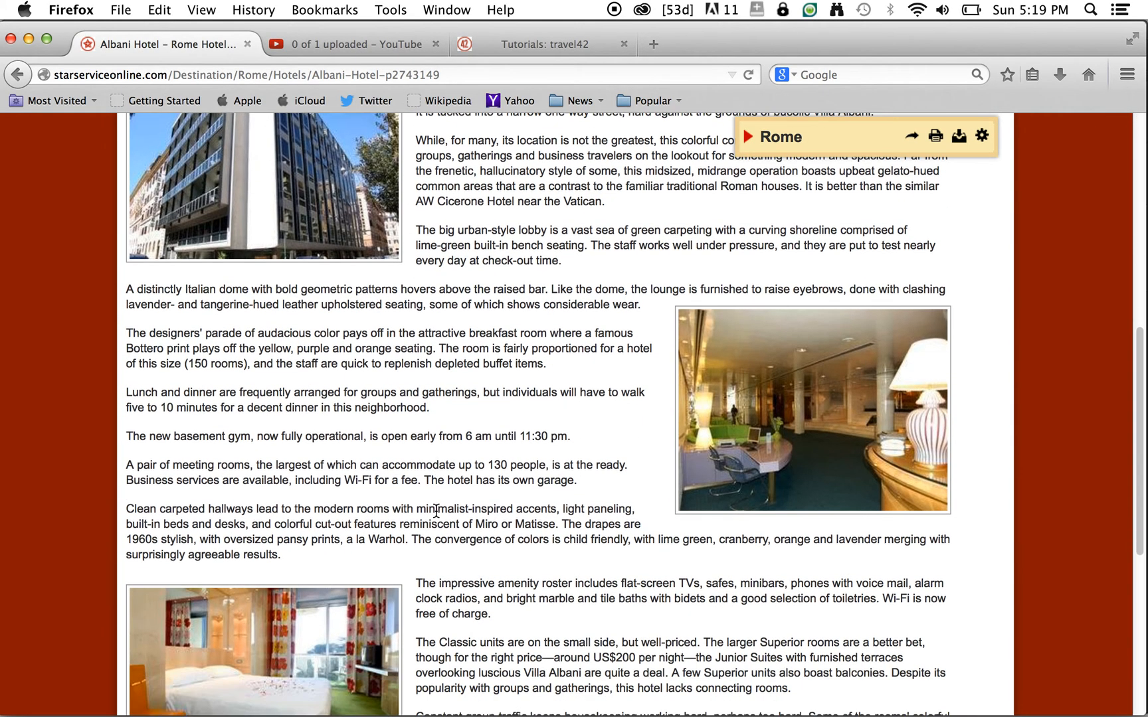
pyautogui.scroll(-5, 436, 510)
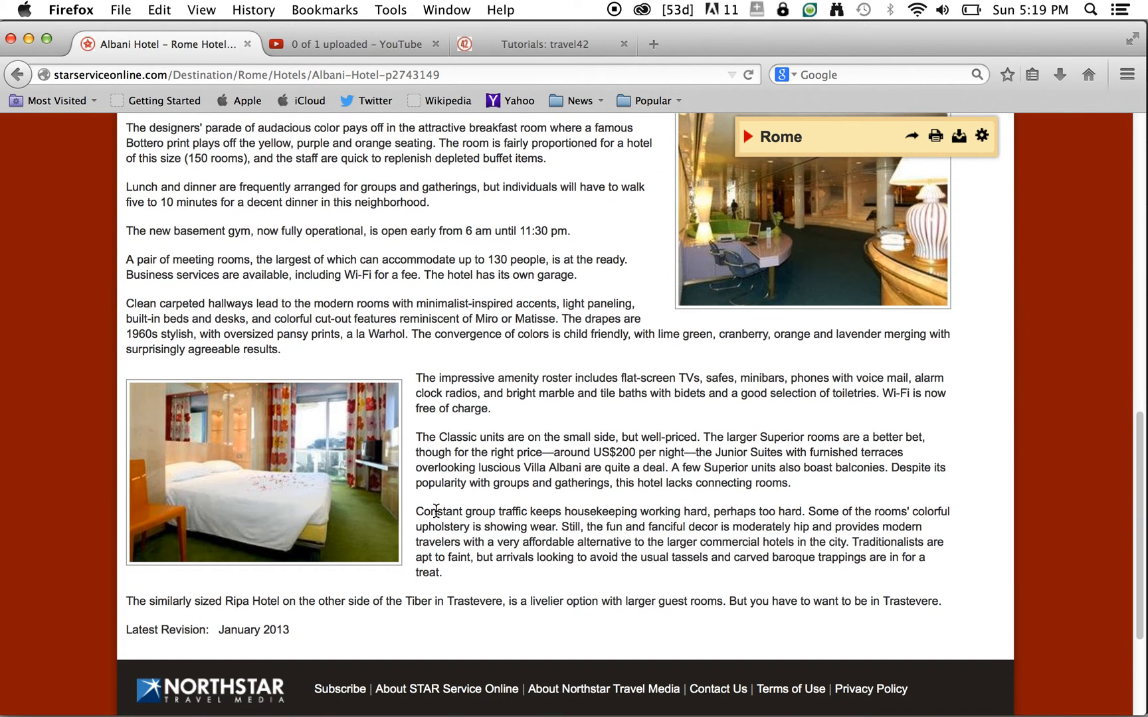
pyautogui.scroll(15, 436, 510)
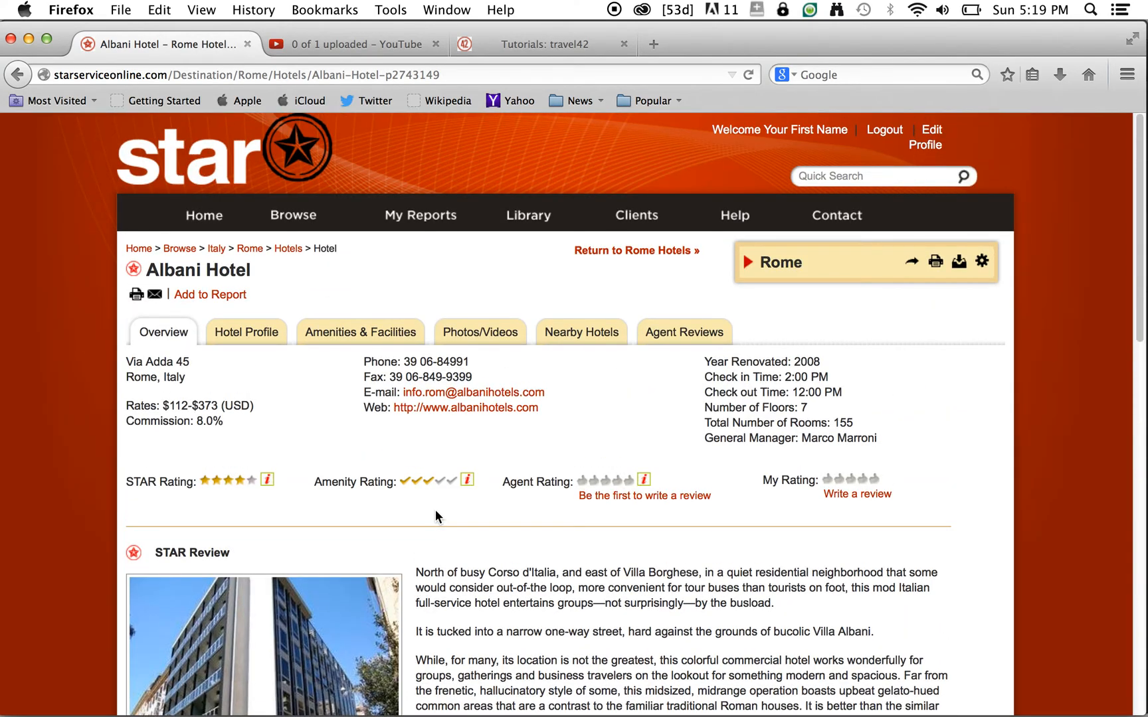
pyautogui.click(247, 340)
pyautogui.click(360, 340)
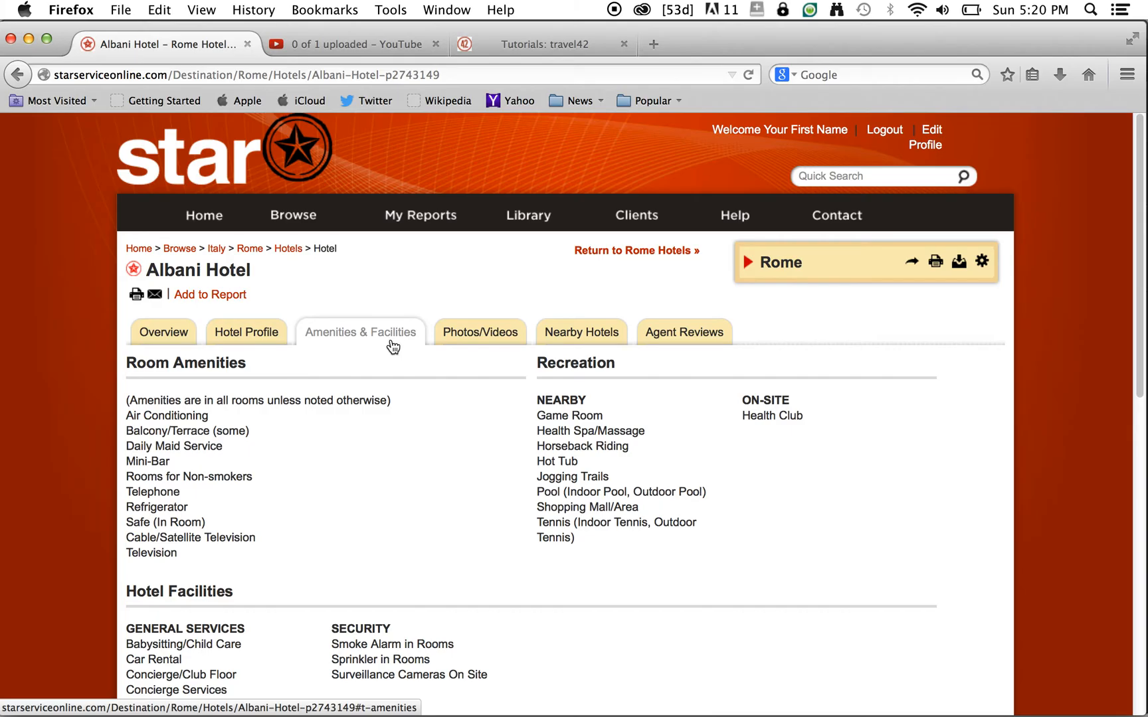
pyautogui.click(469, 339)
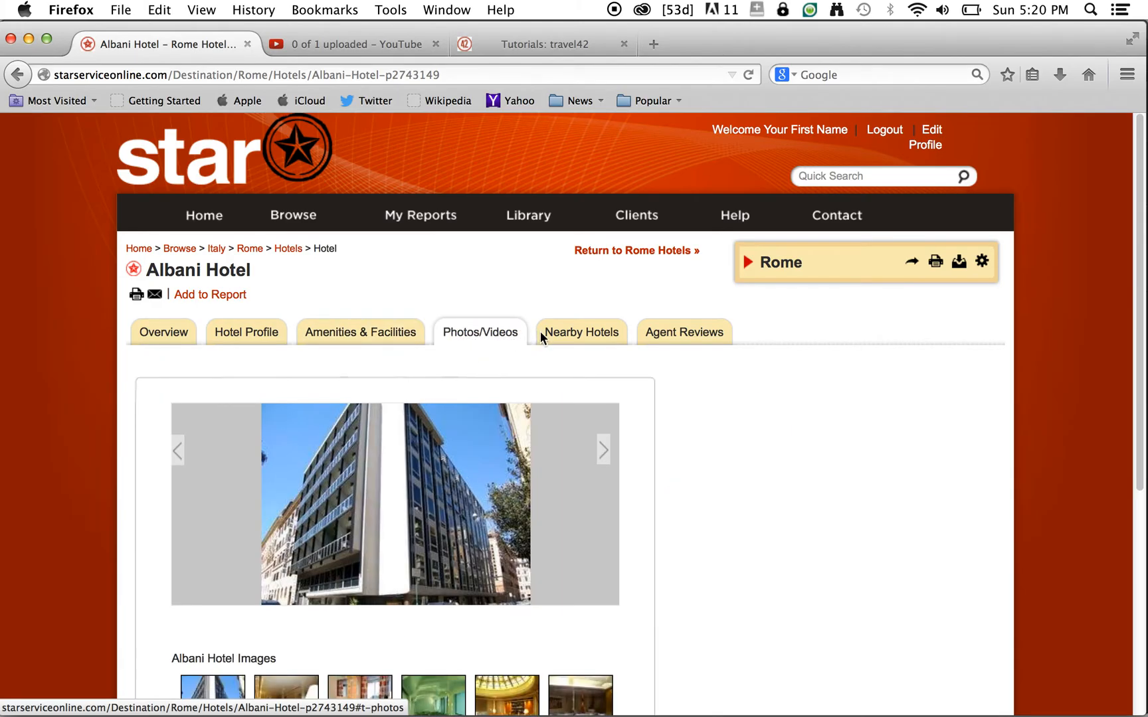
pyautogui.click(595, 341)
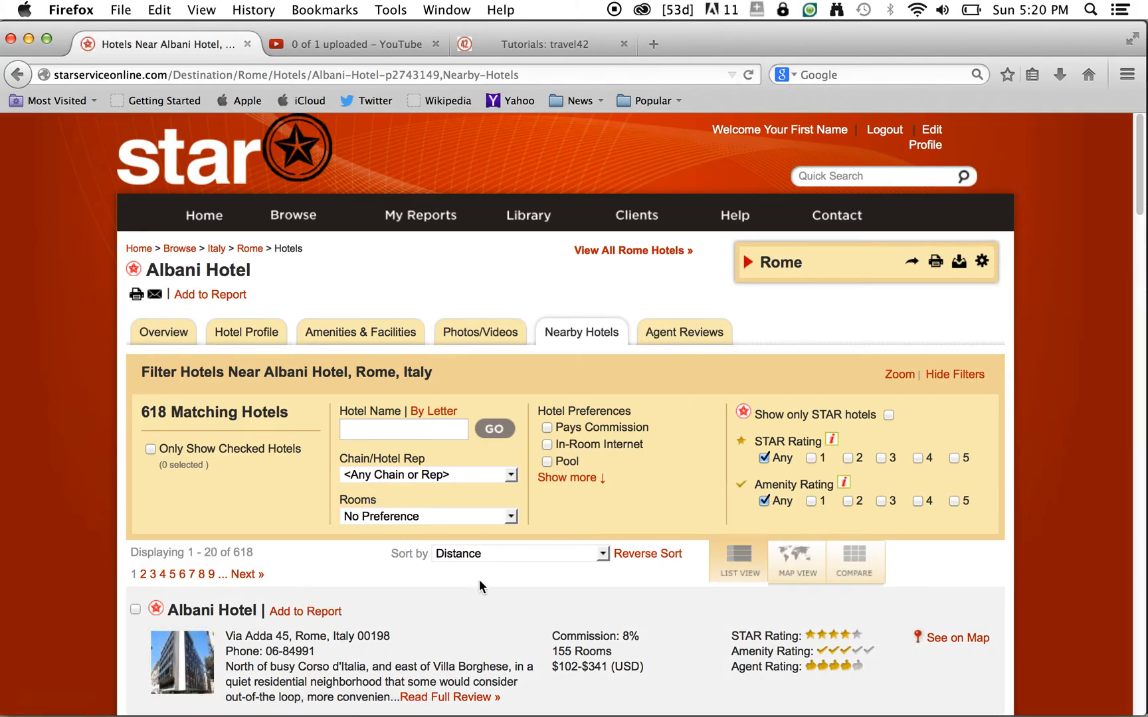
# - Add the Albani Hotel from the nearby hotels list to the Rome report and expand its summary
pyautogui.scroll(-3, 479, 580)
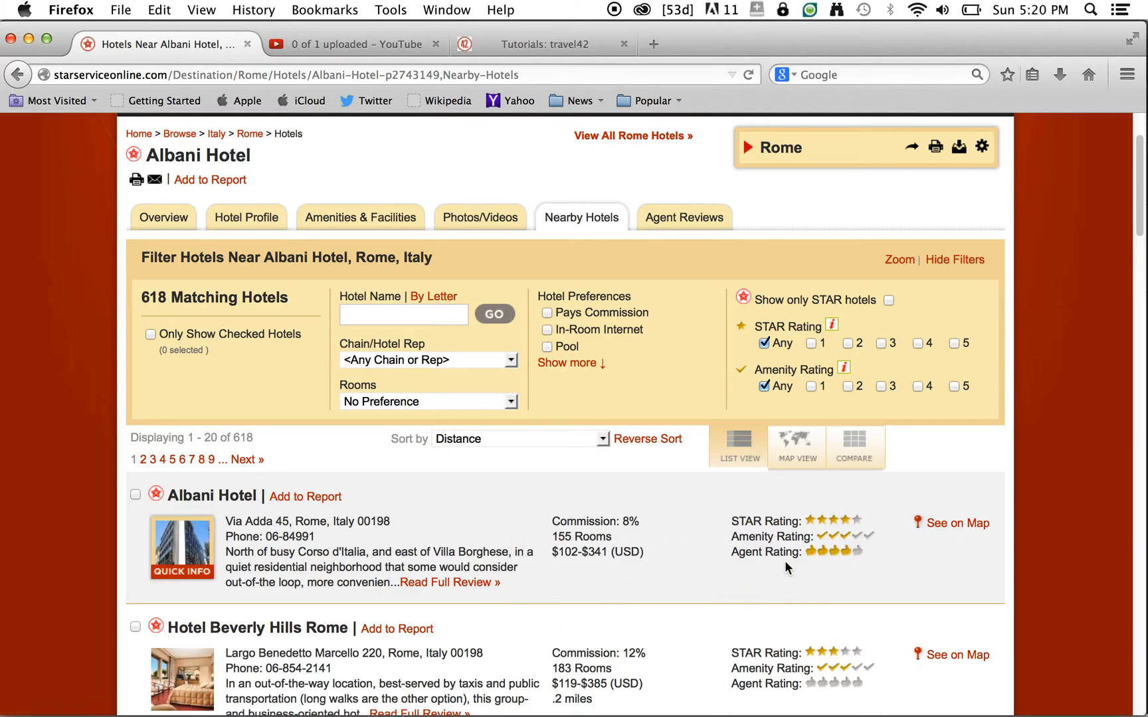
pyautogui.click(296, 496)
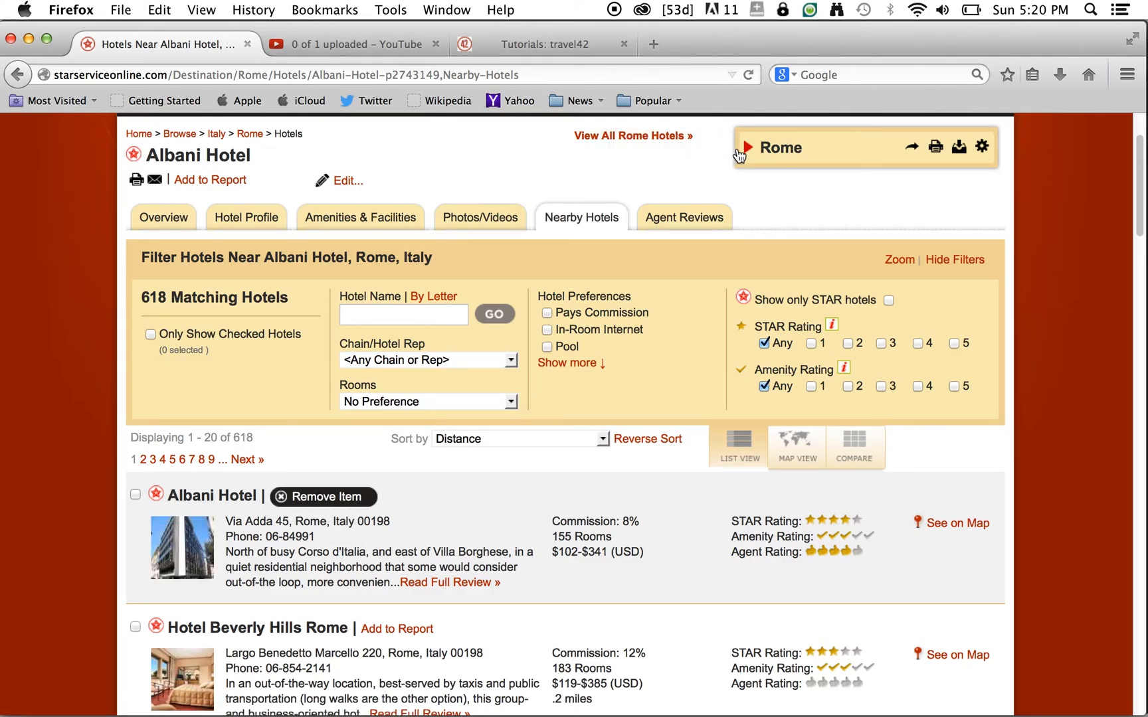
pyautogui.click(746, 149)
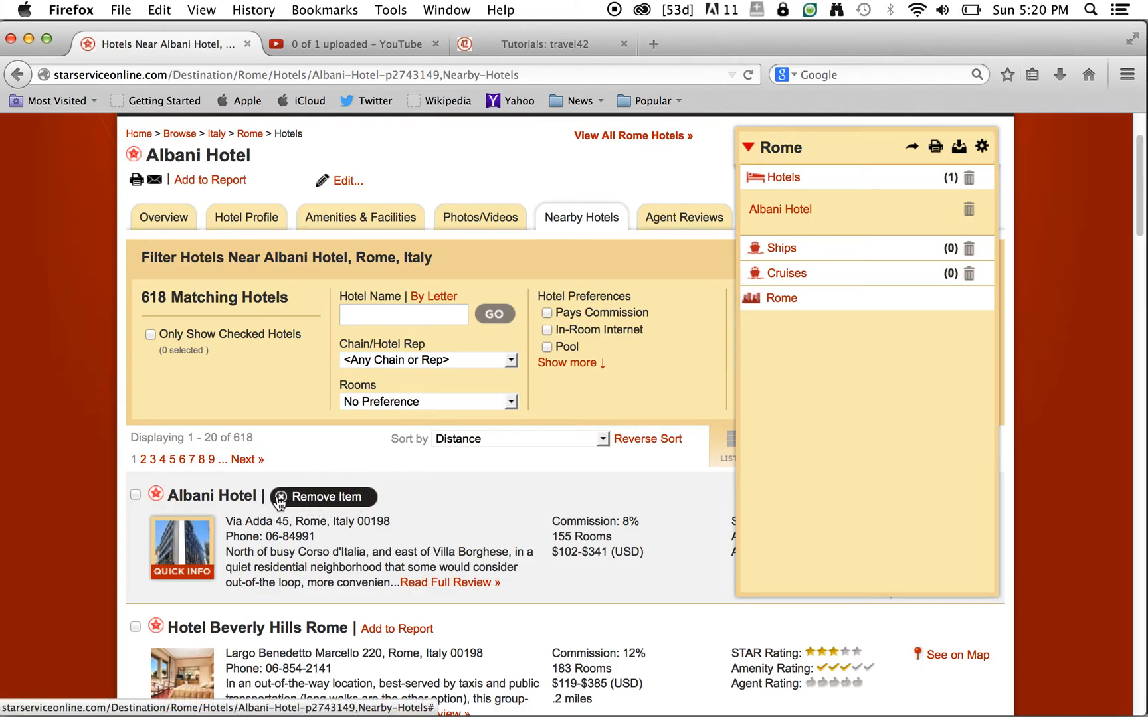
# - Replace the Albani Hotel with Hotel Beverly Hills Rome in the Rome report, then collapse the summary
pyautogui.click(281, 505)
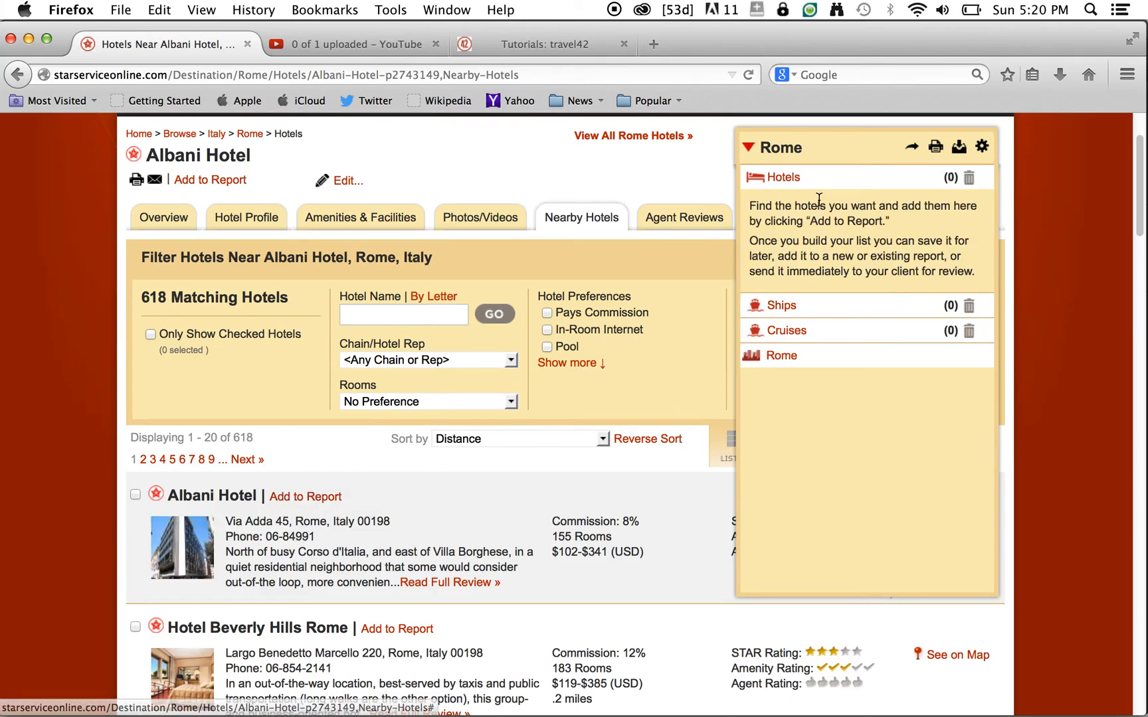
pyautogui.scroll(-3, 579, 611)
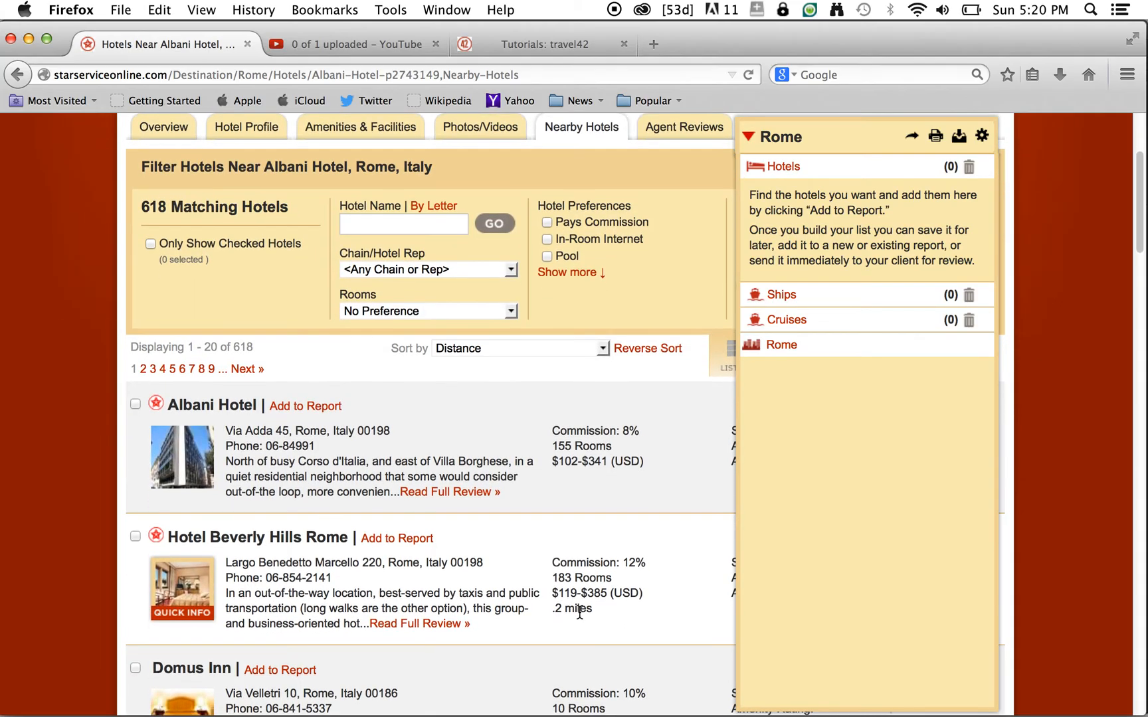
pyautogui.scroll(-2, 579, 610)
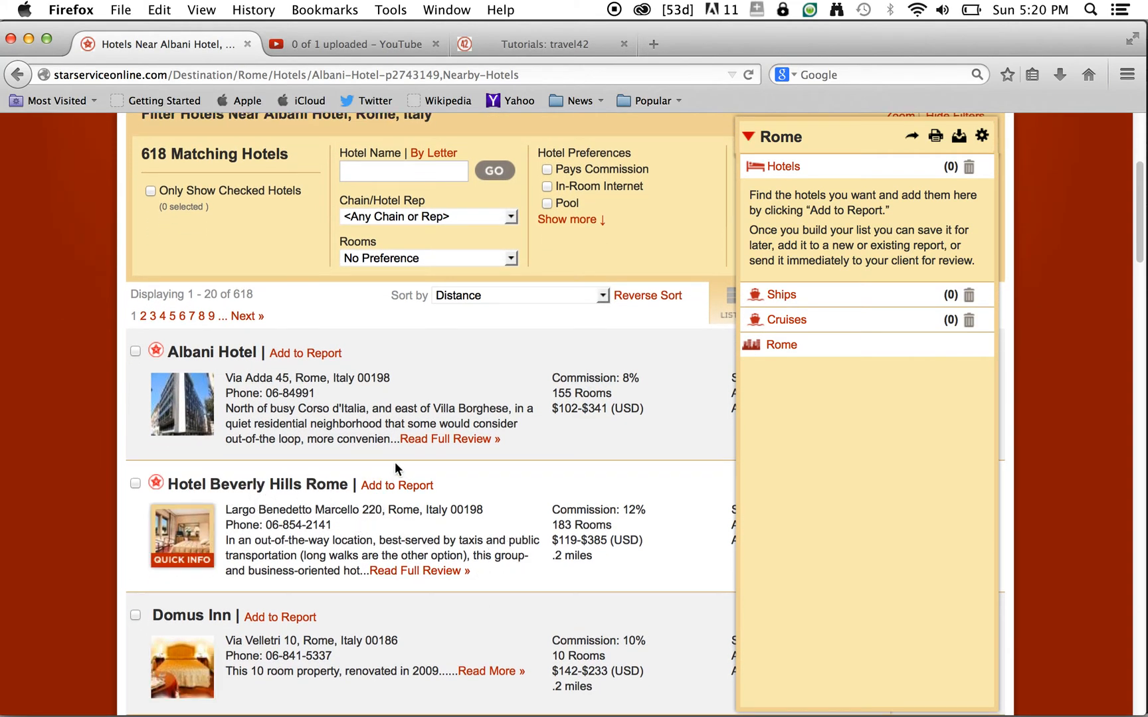
pyautogui.click(392, 490)
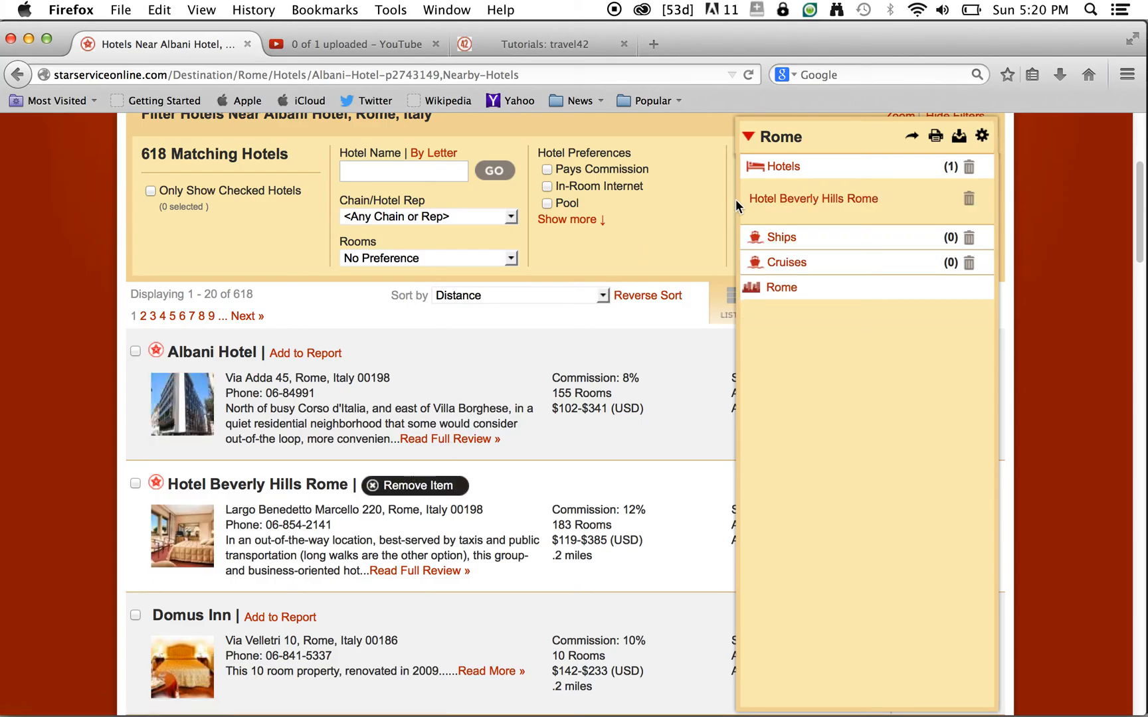
pyautogui.click(749, 137)
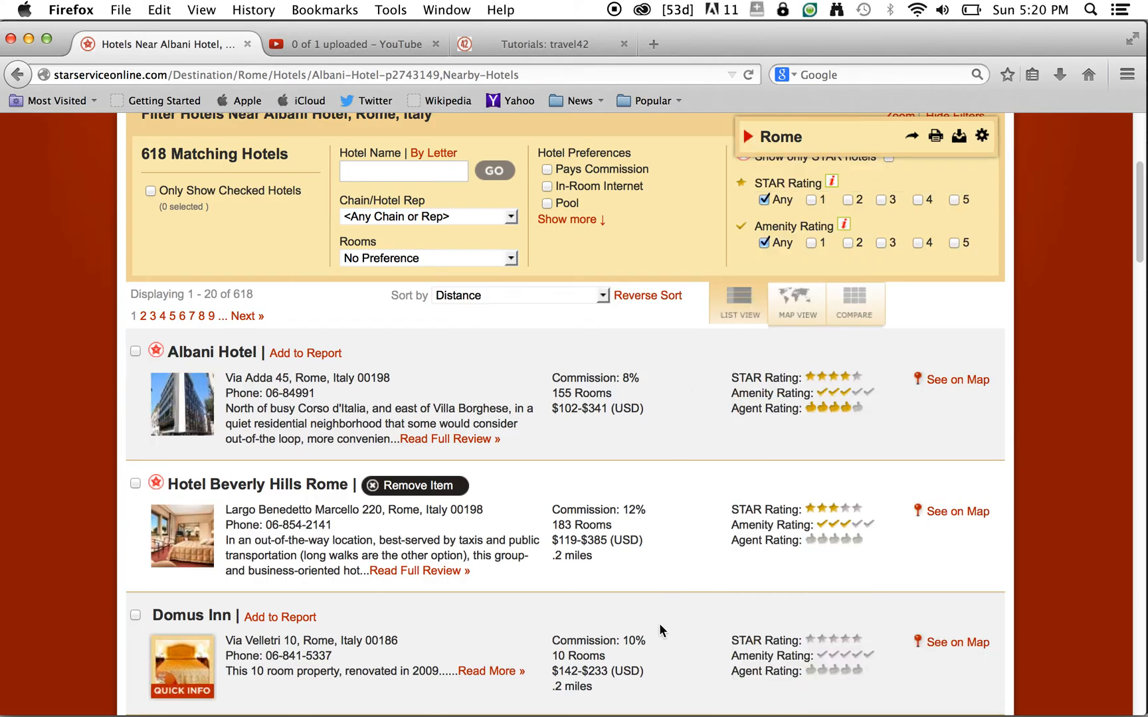
pyautogui.scroll(5, 572, 536)
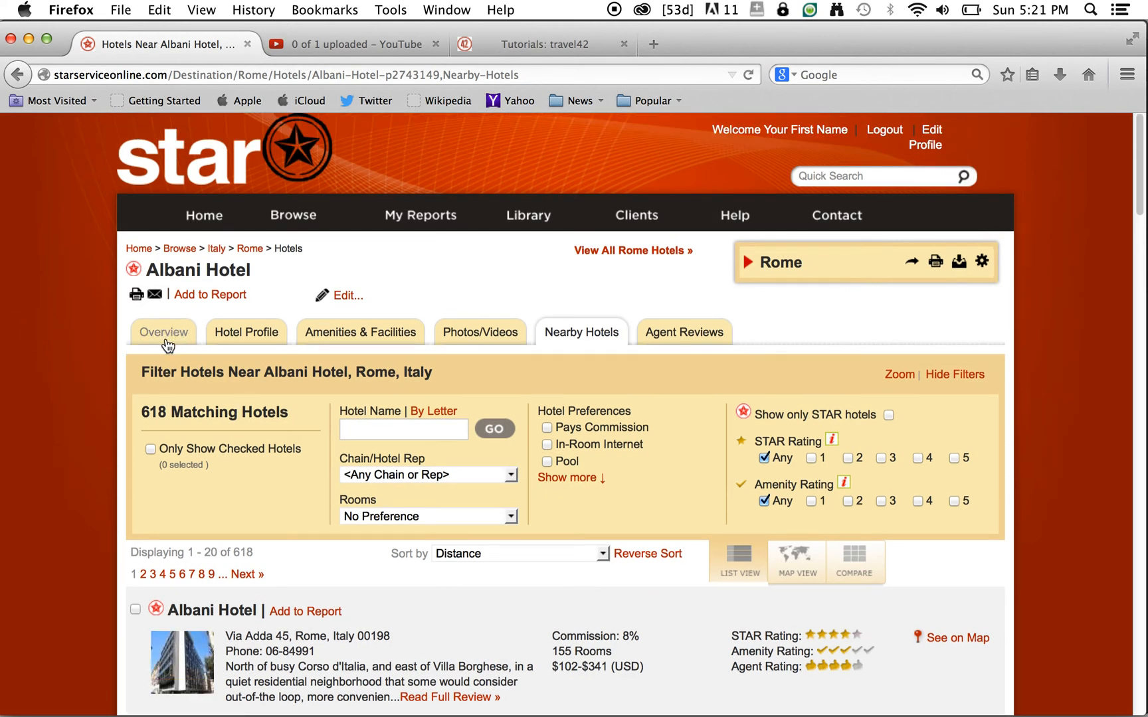
# - Go from the Albani Hotel overview to the full list of Rome hotels
pyautogui.click(166, 341)
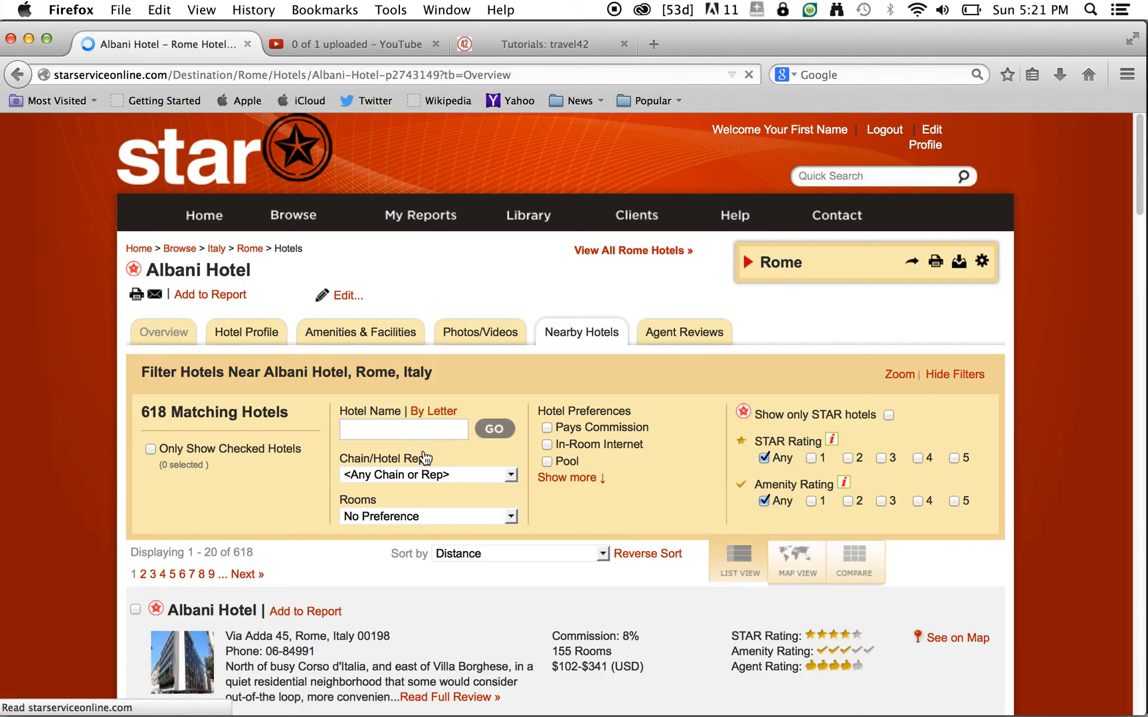
pyautogui.scroll(-3, 393, 541)
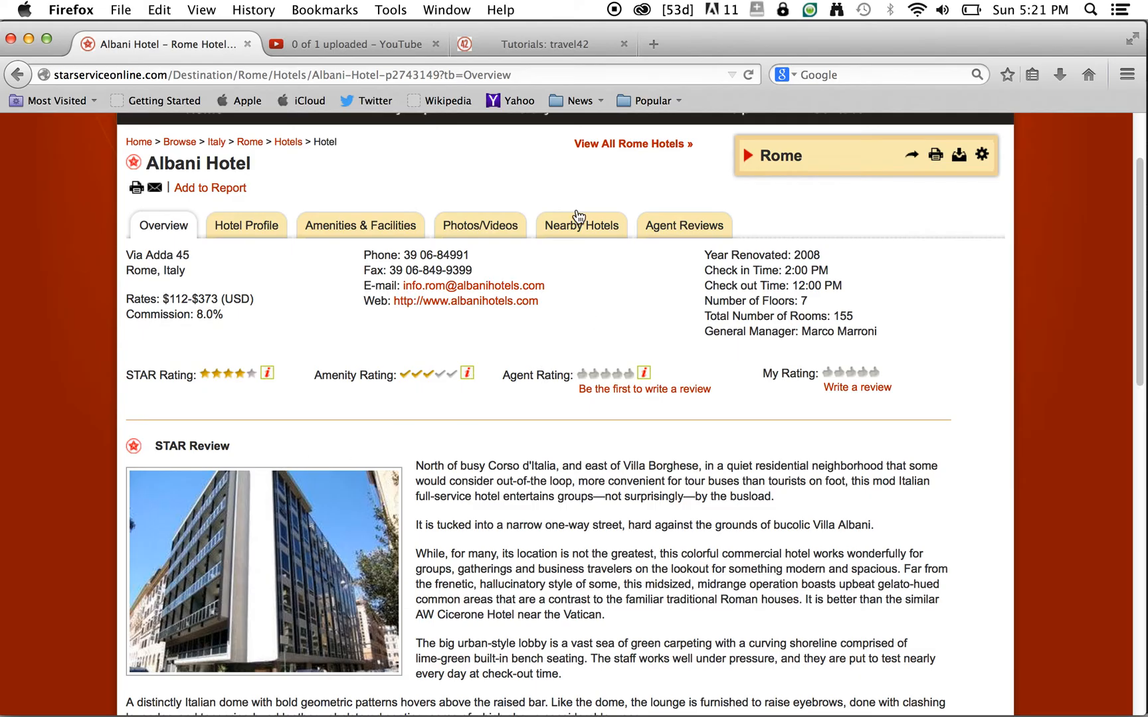
pyautogui.click(596, 144)
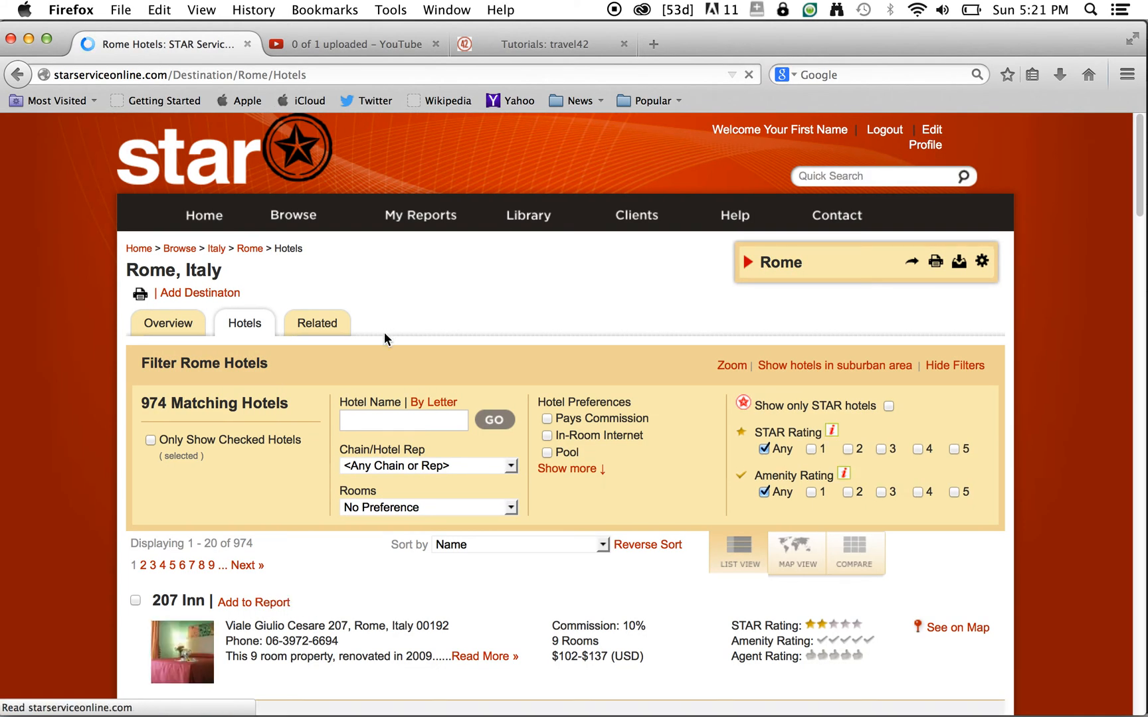
# - Restrict the Rome hotels to STAR hotels only and tick the Pool preference
pyautogui.click(888, 407)
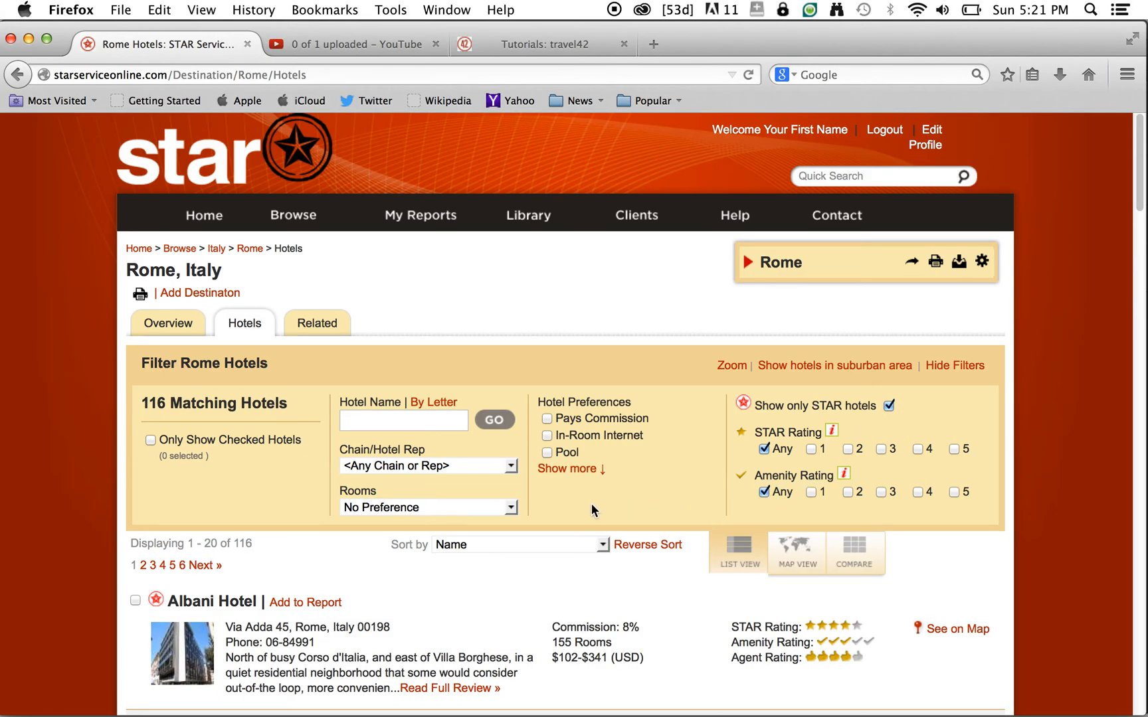
pyautogui.scroll(-3, 591, 503)
pyautogui.click(575, 375)
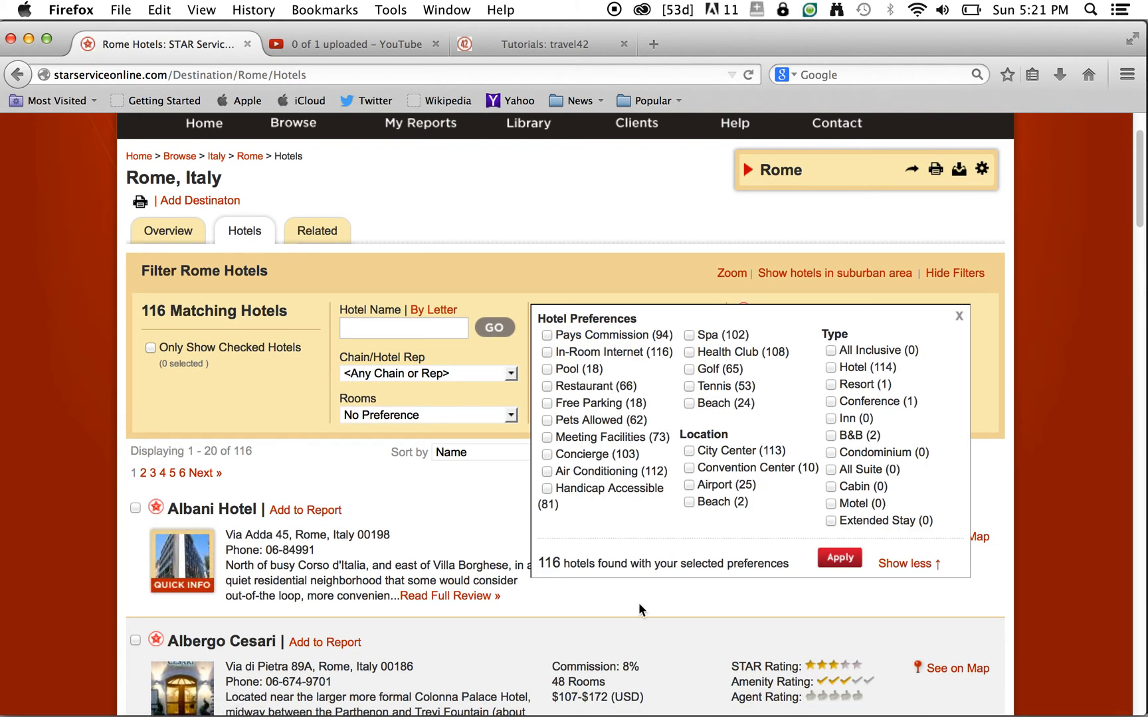
pyautogui.click(546, 370)
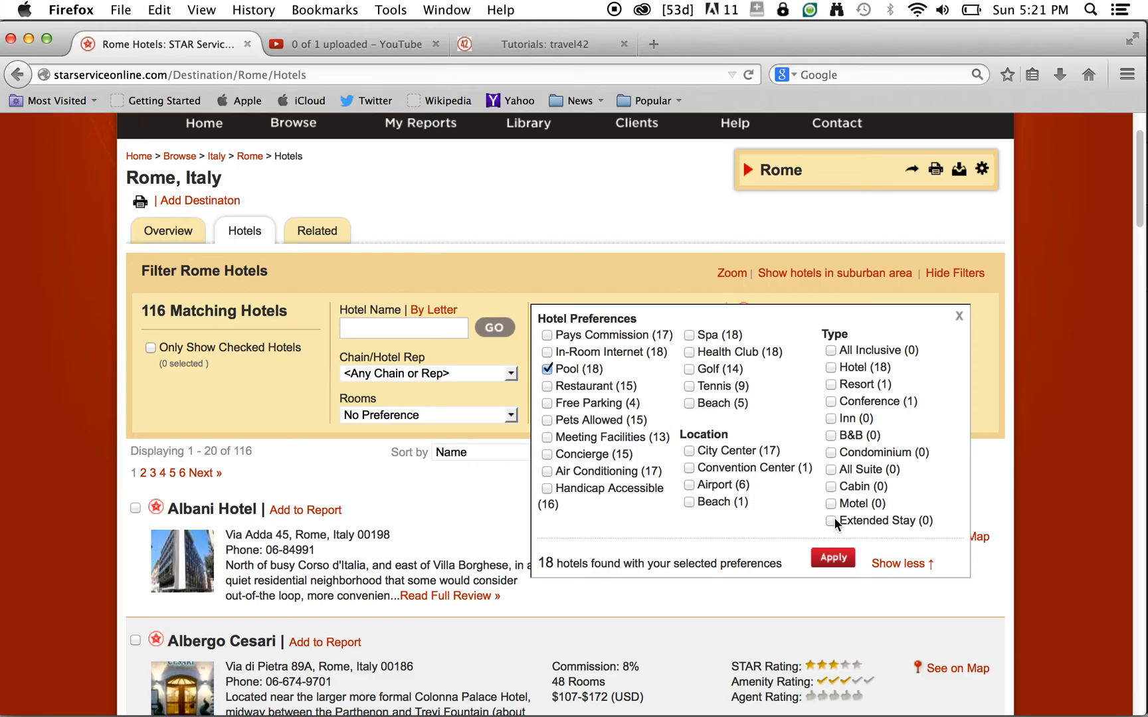
# - Apply the Pool filter, add Boscolo Exedra Roma to the Rome report, and expand the report
pyautogui.click(841, 560)
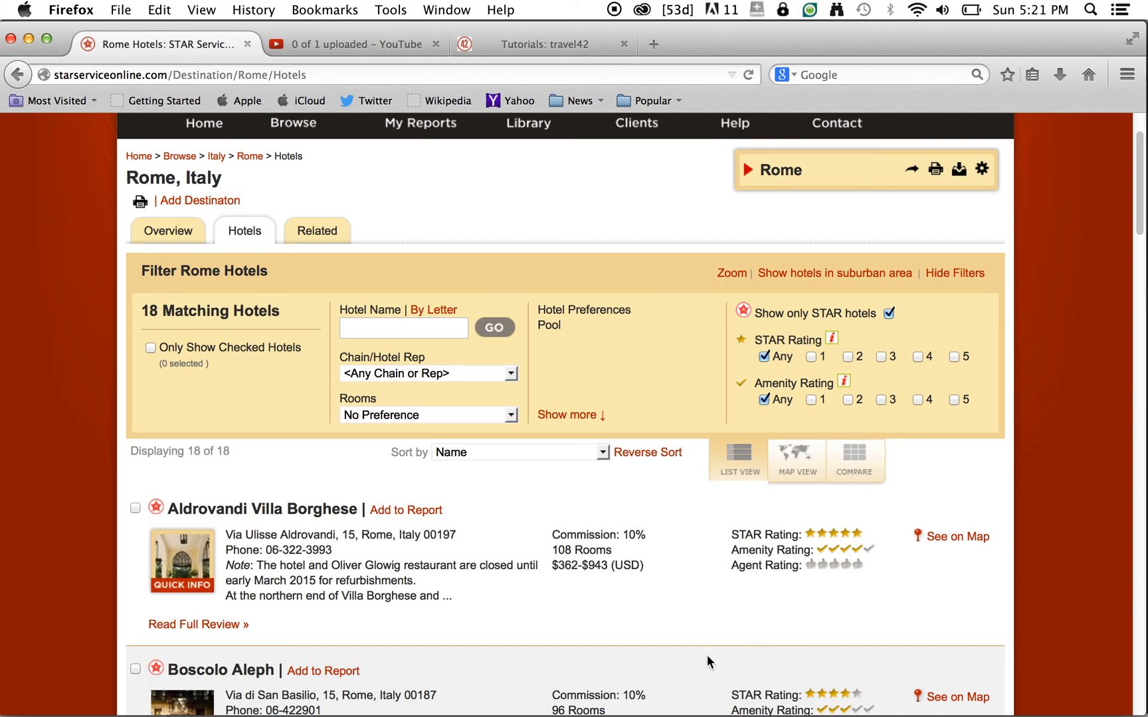
pyautogui.scroll(-5, 606, 584)
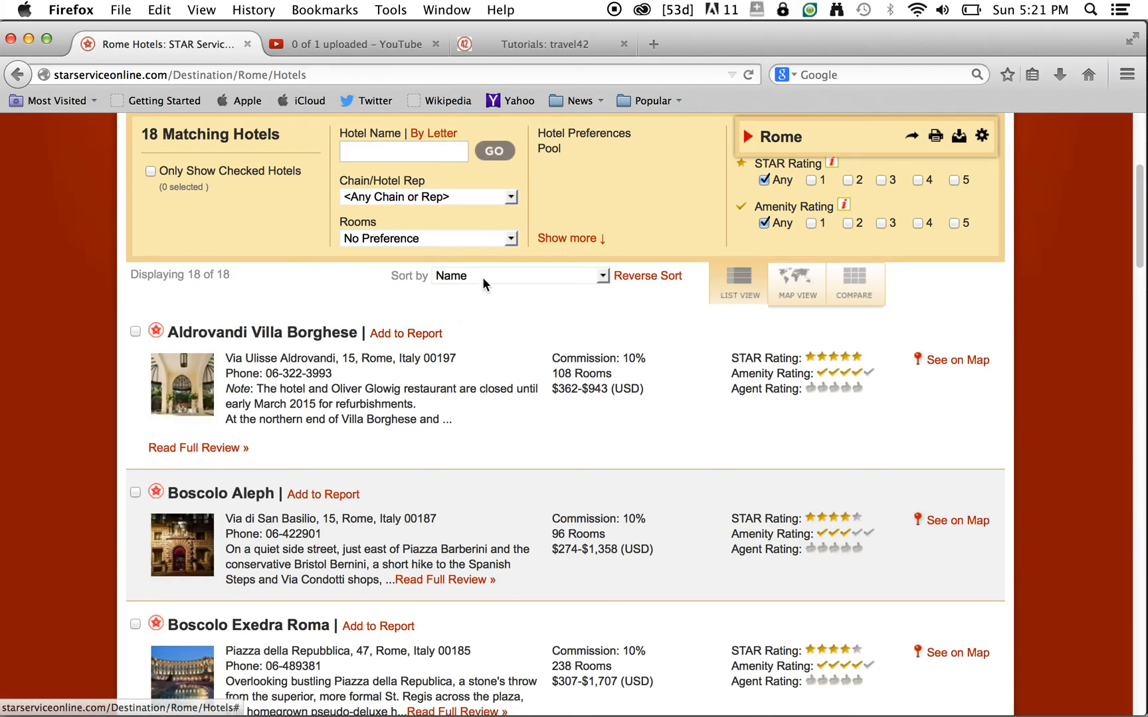
pyautogui.scroll(-2, 472, 563)
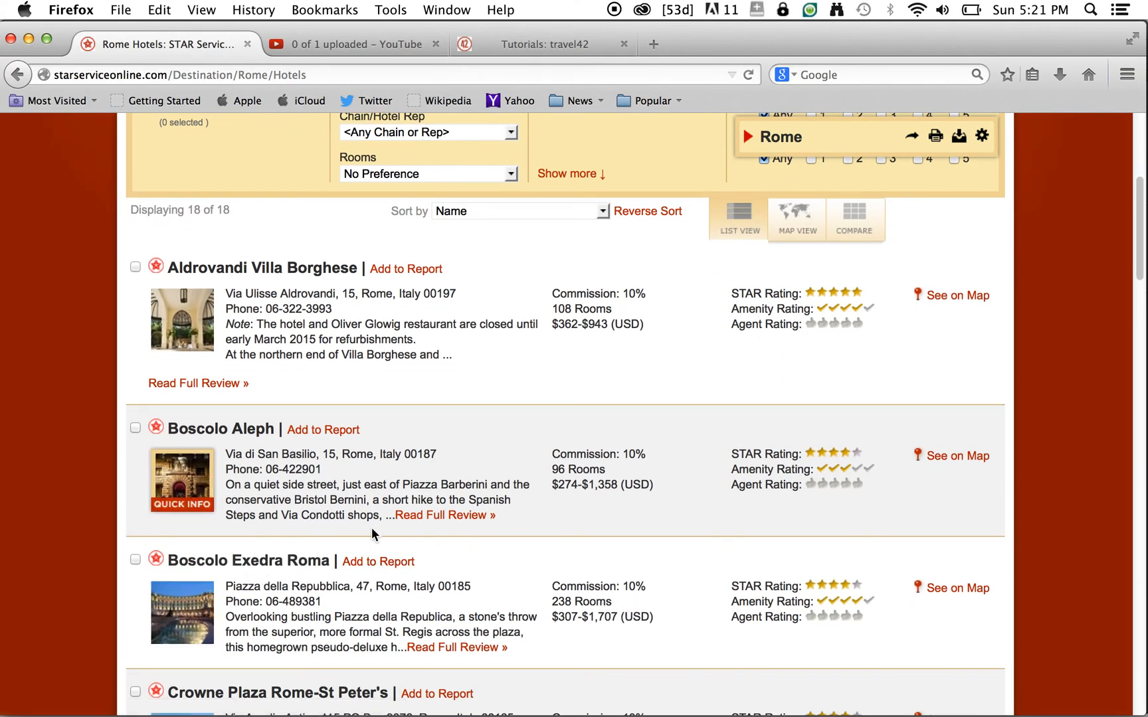
pyautogui.click(388, 568)
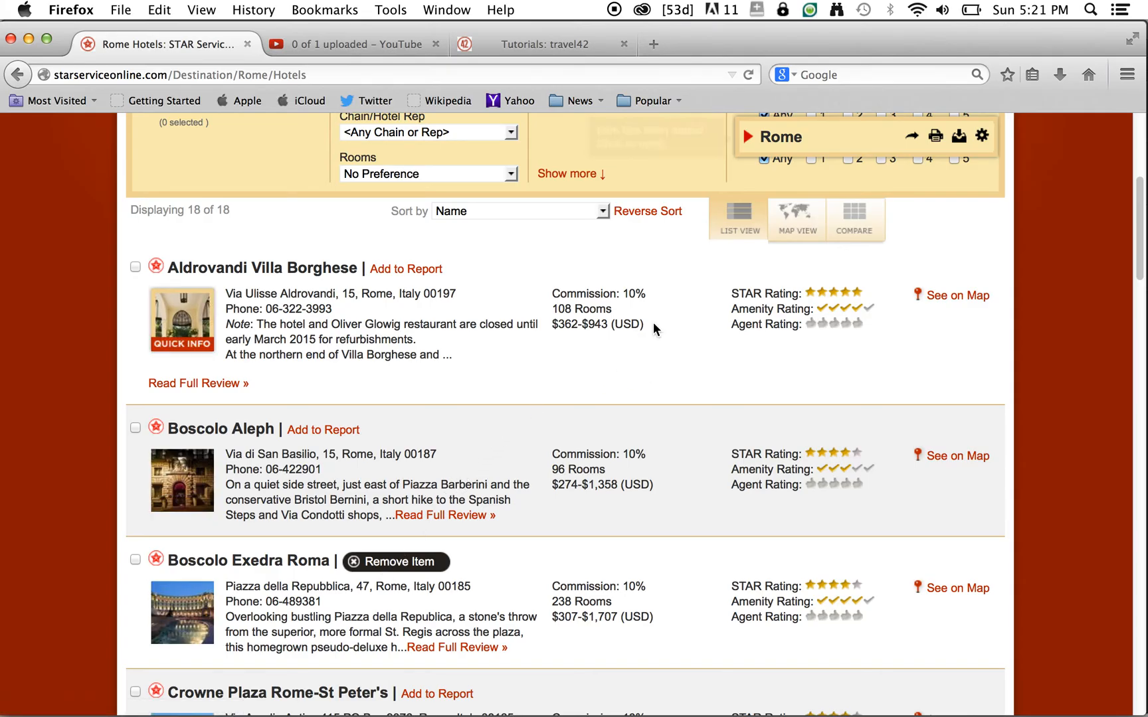
pyautogui.click(747, 139)
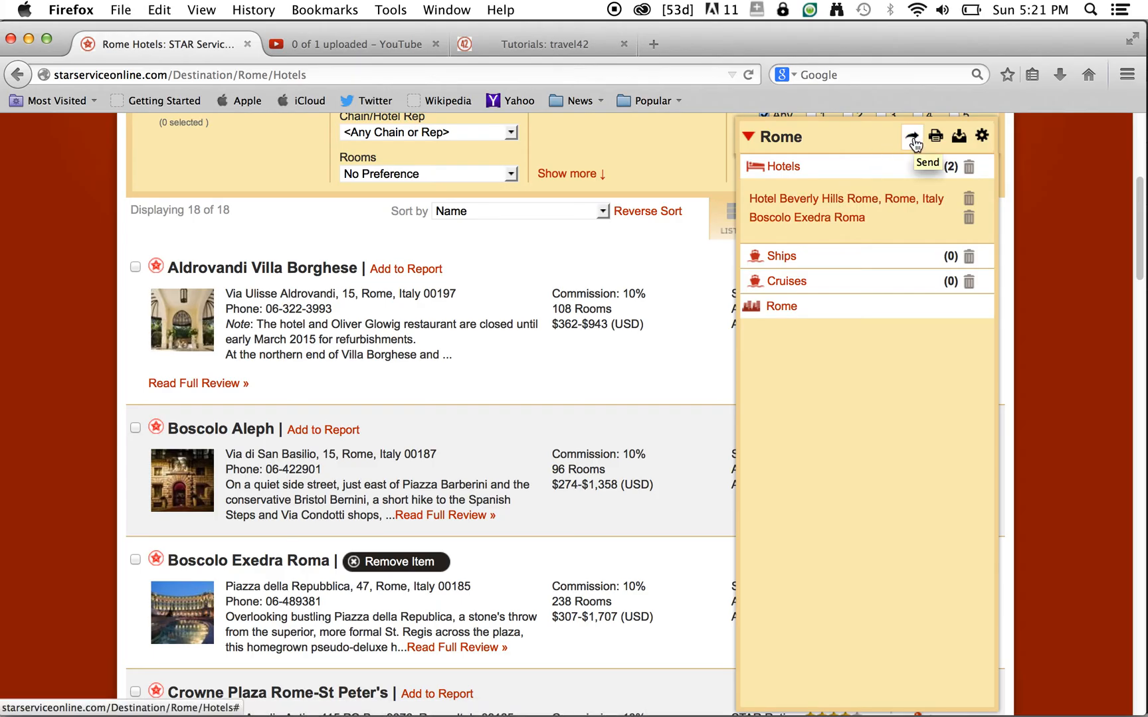
pyautogui.click(913, 139)
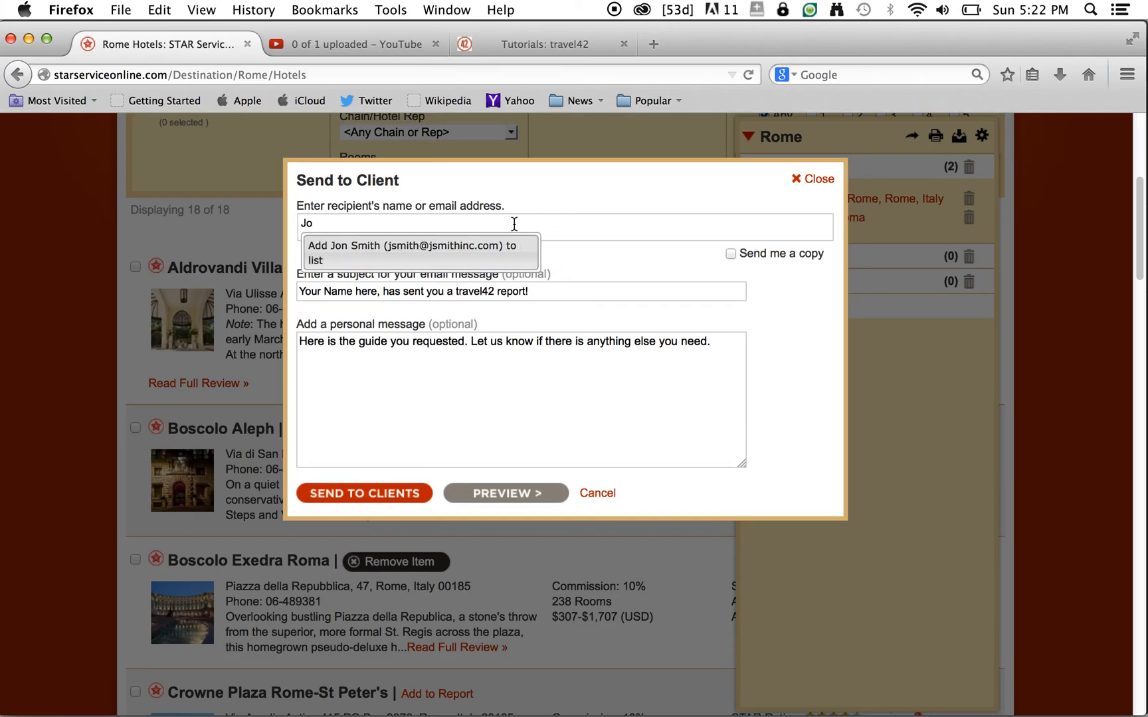
pyautogui.click(324, 255)
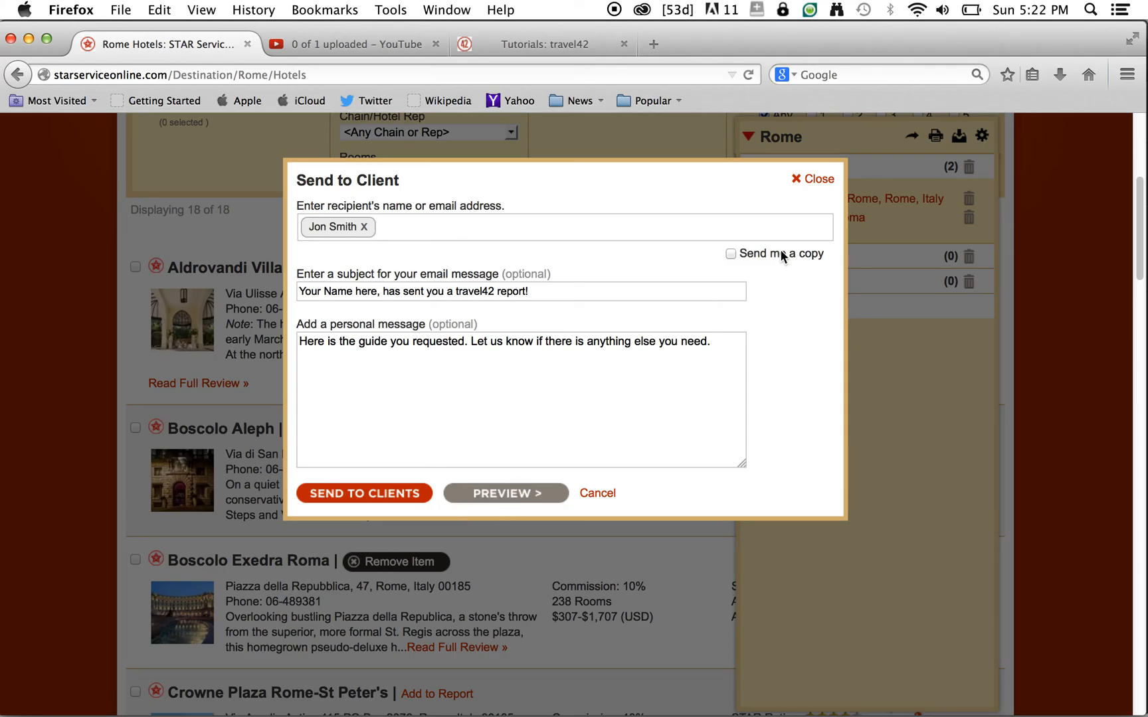
pyautogui.click(819, 179)
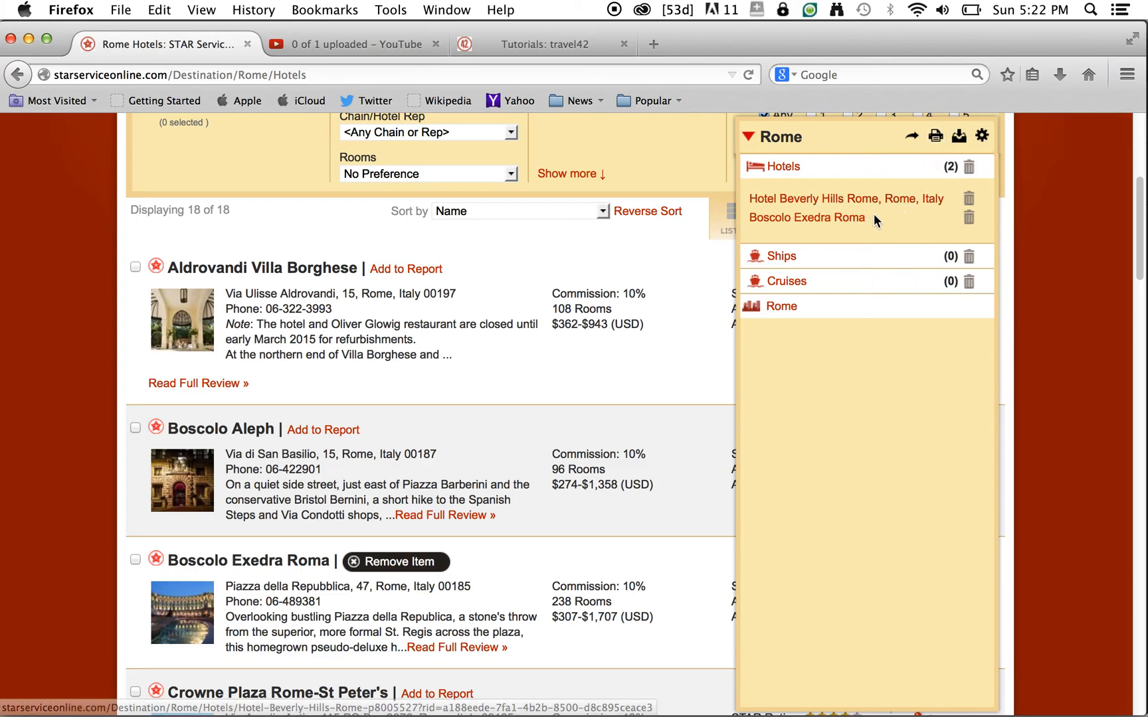
pyautogui.click(982, 137)
pyautogui.click(984, 140)
pyautogui.click(984, 141)
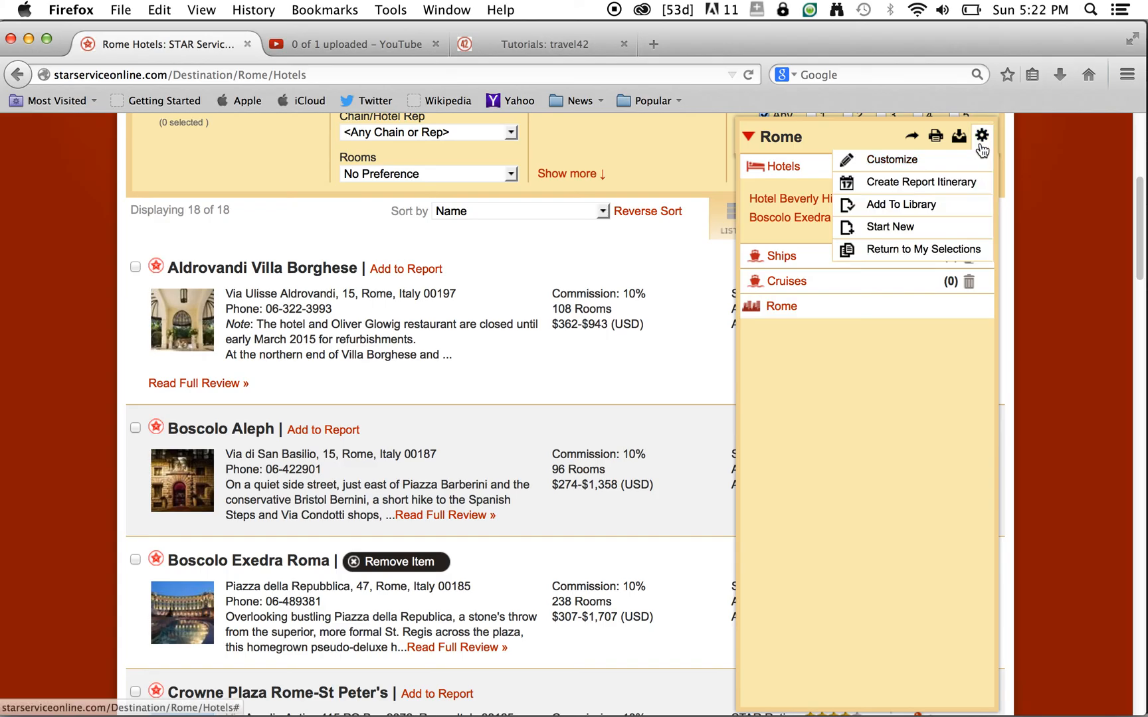
pyautogui.click(983, 139)
pyautogui.click(984, 140)
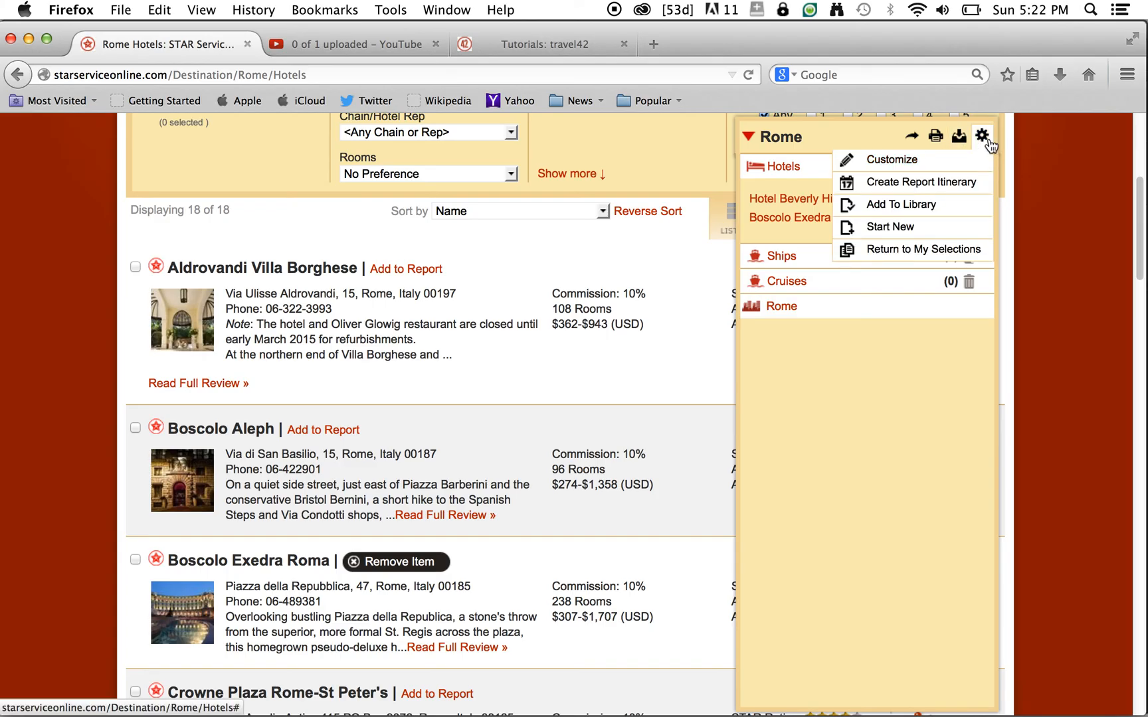
pyautogui.click(987, 142)
pyautogui.click(980, 140)
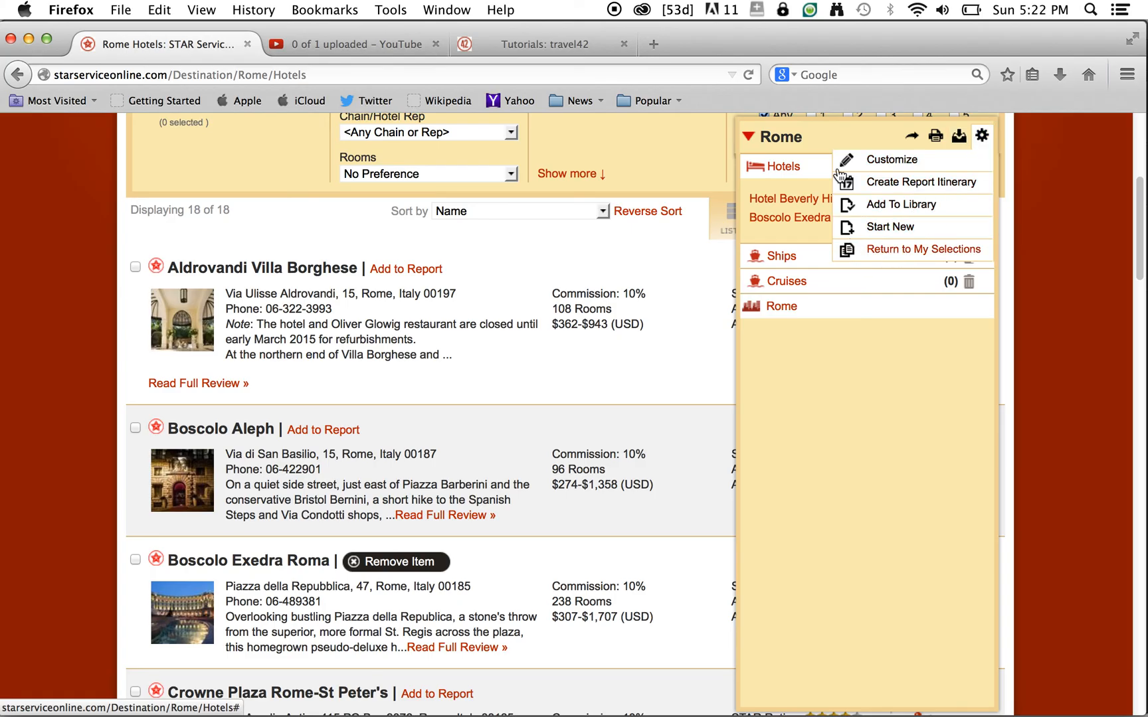
pyautogui.scroll(5, 784, 352)
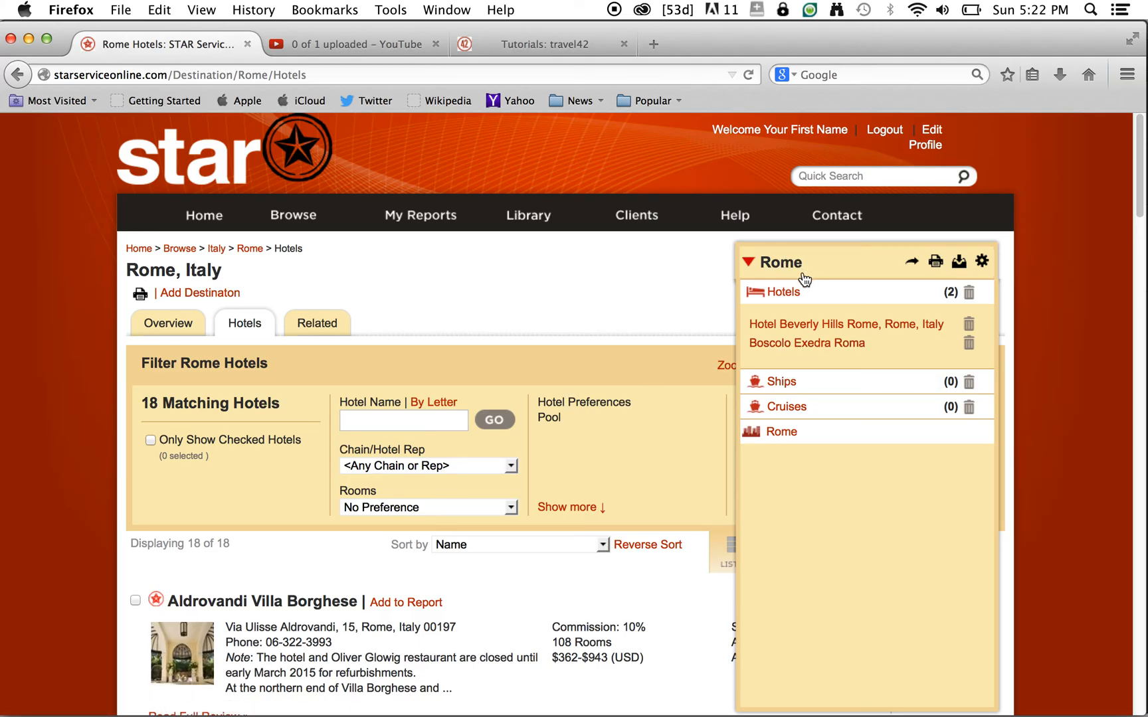
pyautogui.click(434, 231)
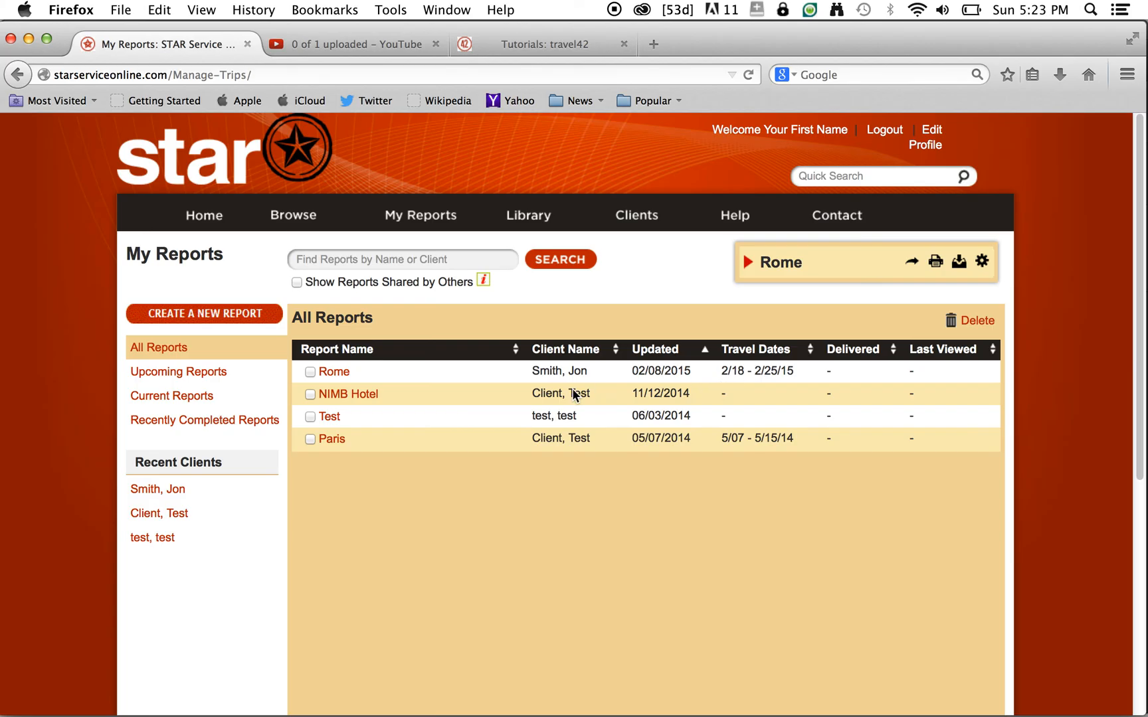
# - Open the Rome report's detail page from the My Reports list
pyautogui.click(330, 376)
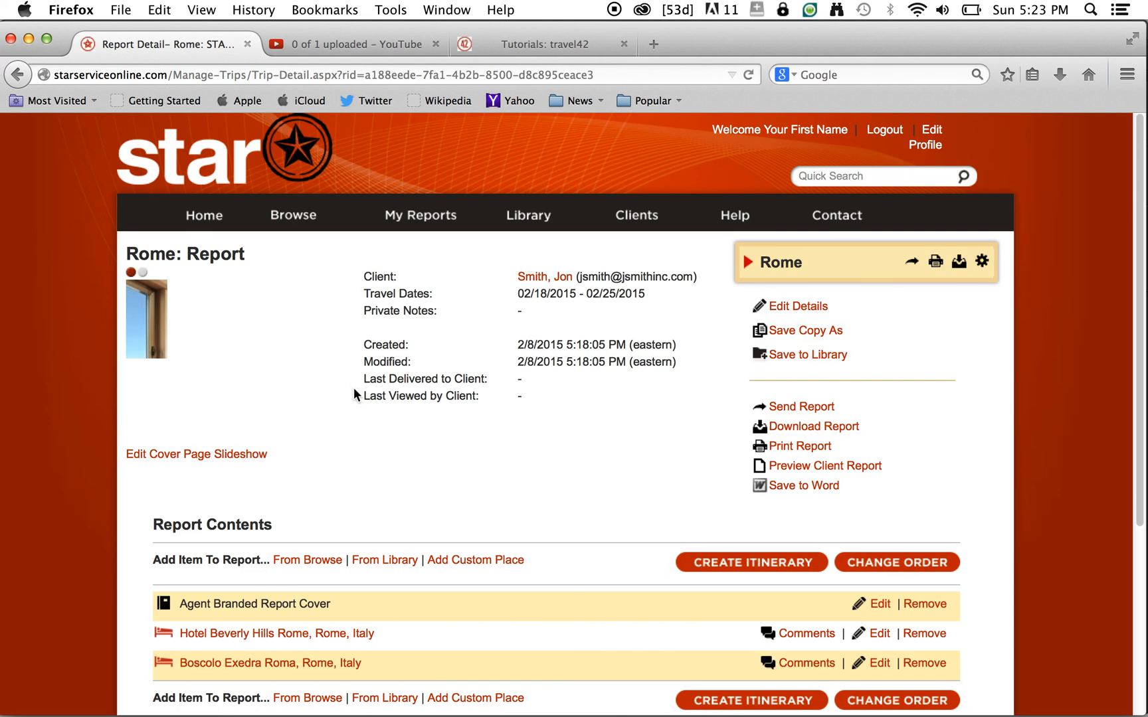
# - Review the Rome report contents: report cover, Hotel Beverly Hills Rome and Boscolo Exedra Roma
pyautogui.scroll(-4, 353, 387)
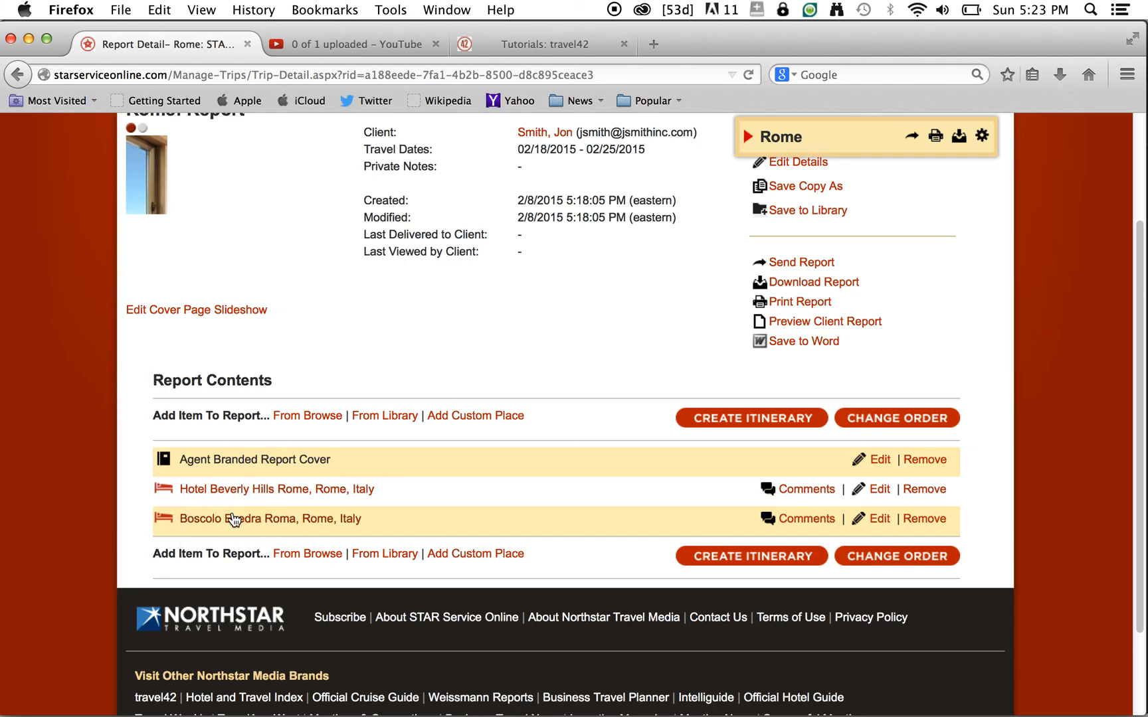
pyautogui.scroll(3, 522, 469)
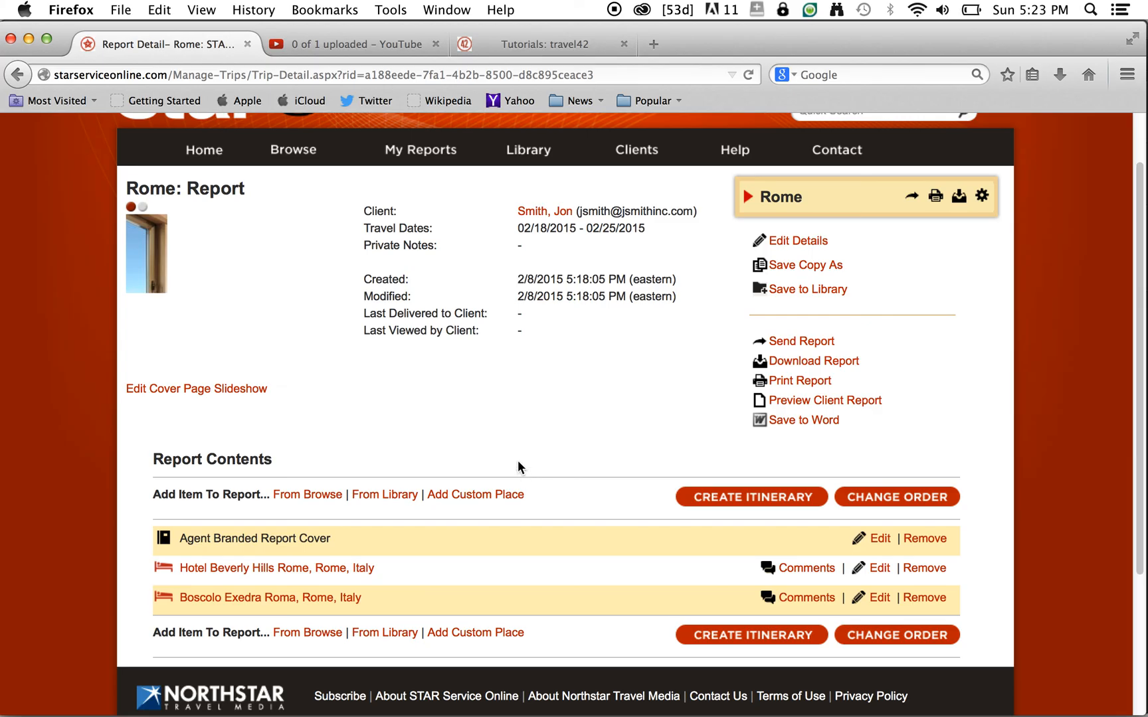